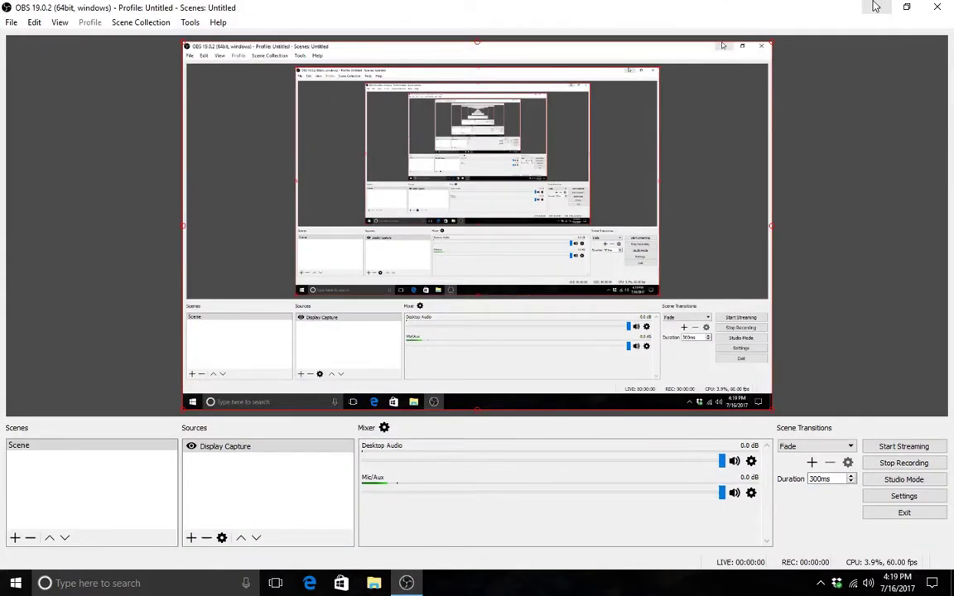
Minimize the OBS Studio window so the Windows desktop shows
click(874, 5)
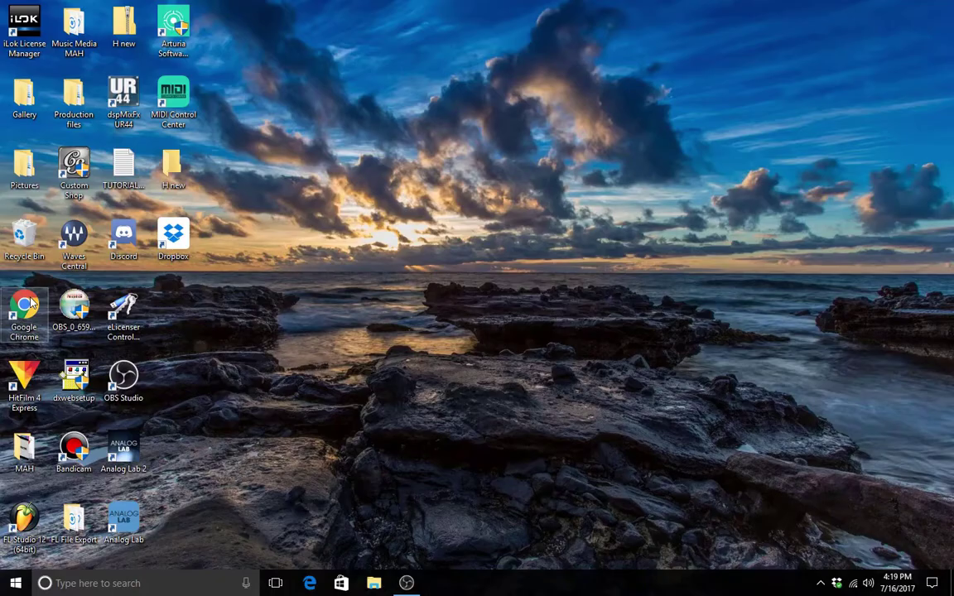
Launch Chrome, go to bedroomproducersblog.com and read the free MSCC Sidechain Compressor article
double_click(32, 305)
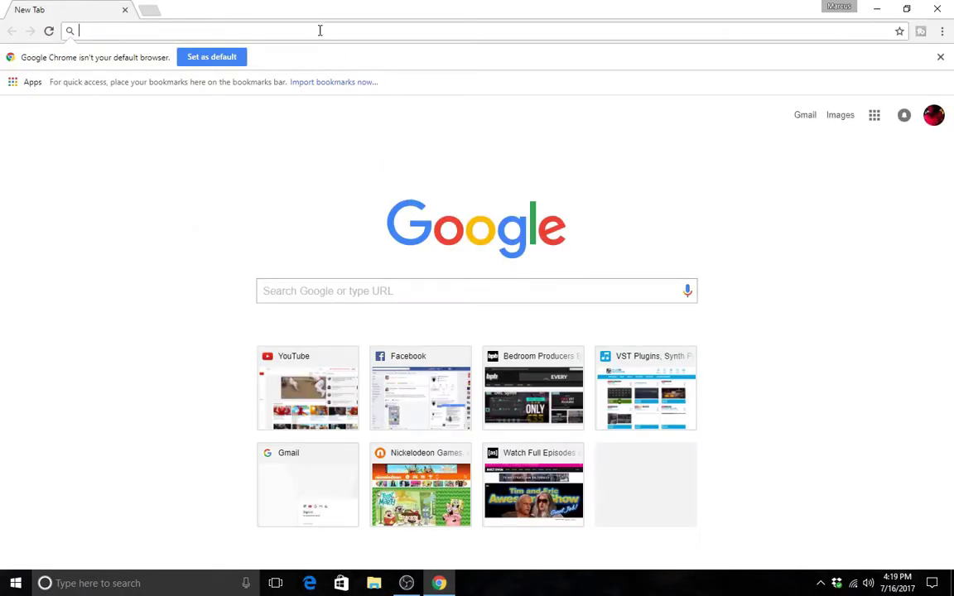
text(bedroomproducersblog.com)
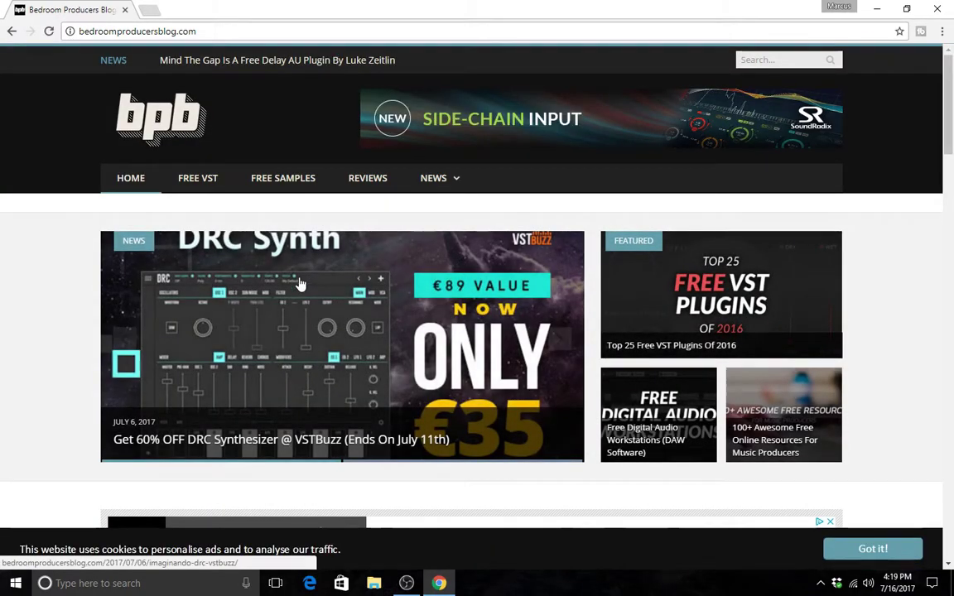
scroll(262, 274, down, 9)
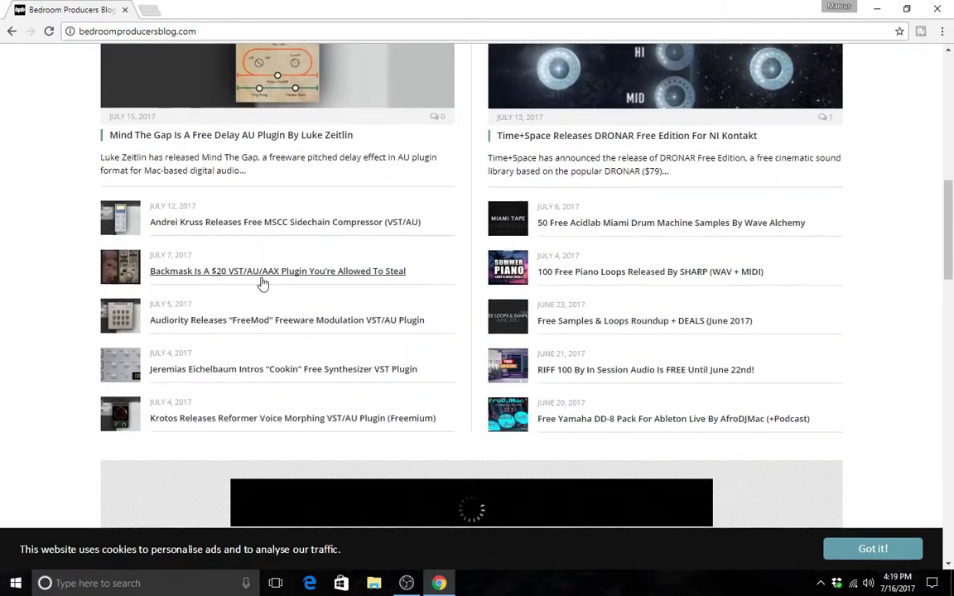
click(191, 223)
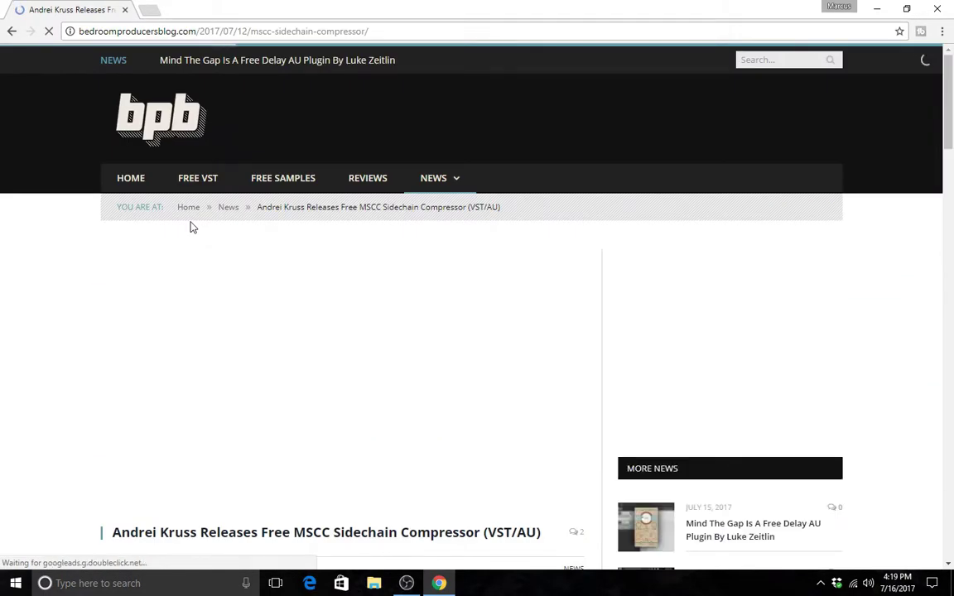
scroll(57, 380, down, 2)
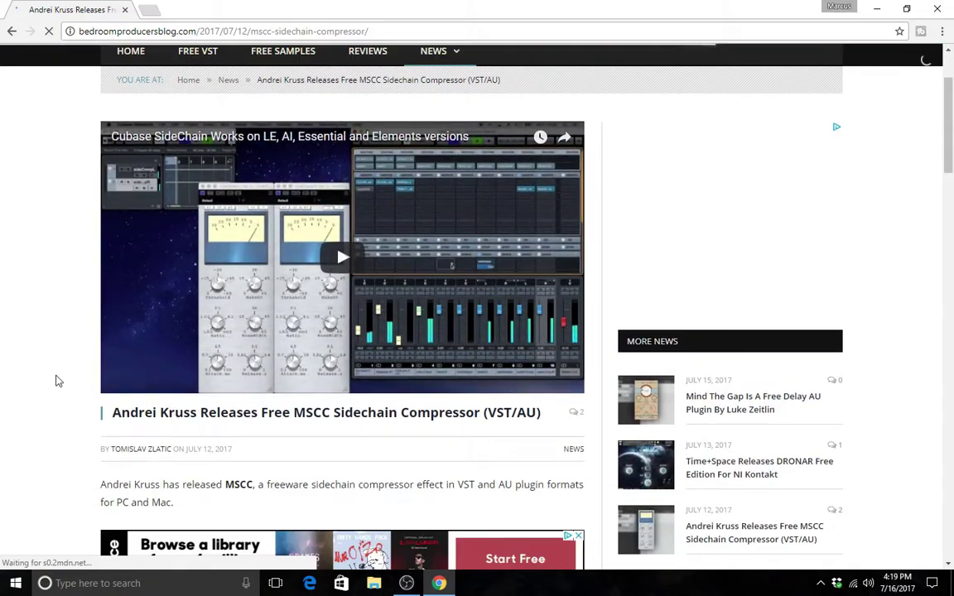
scroll(62, 394, down, 3)
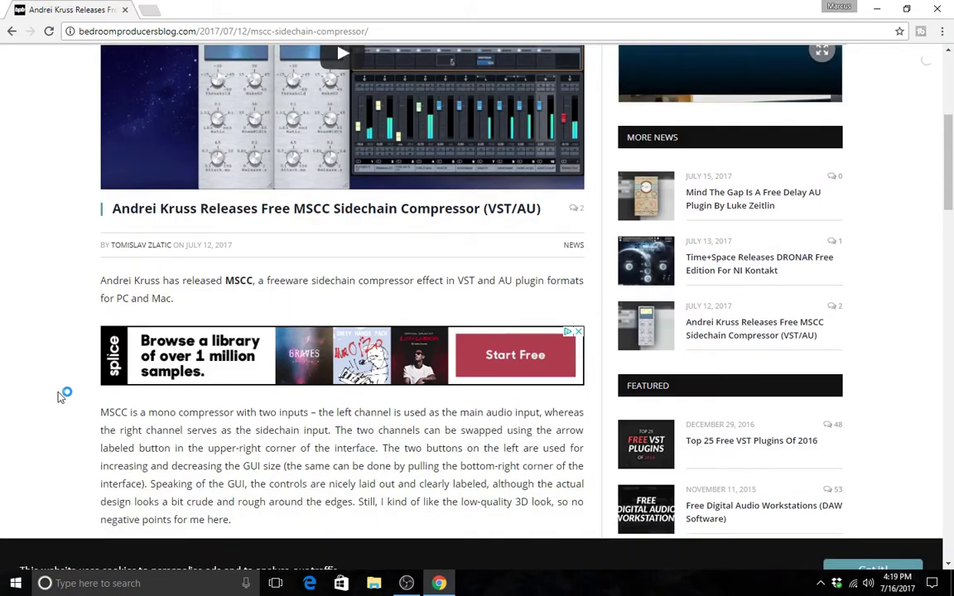
scroll(60, 398, down, 5)
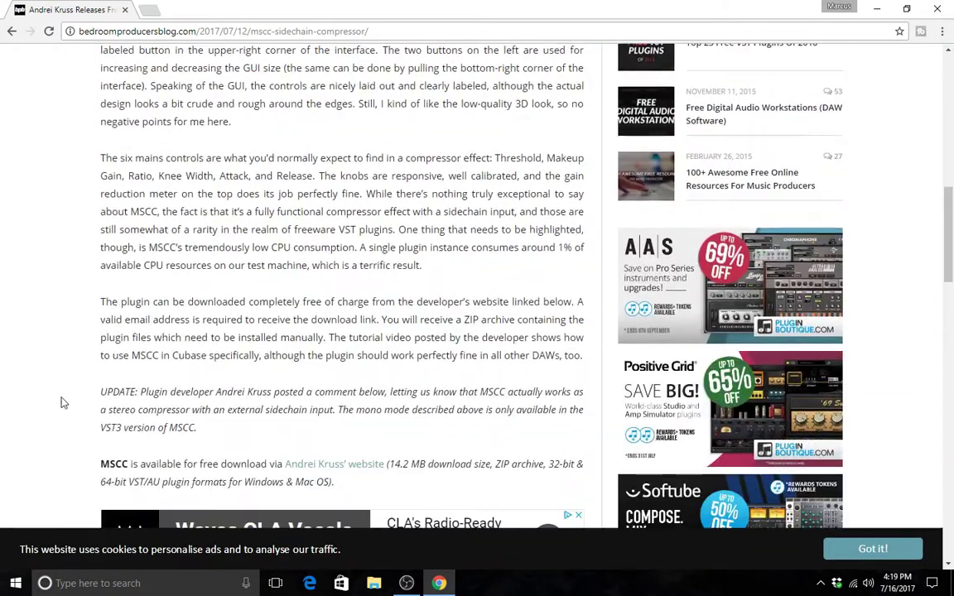
scroll(60, 402, down, 2)
Open the developer's mscc.website from the article and scroll through it
click(356, 268)
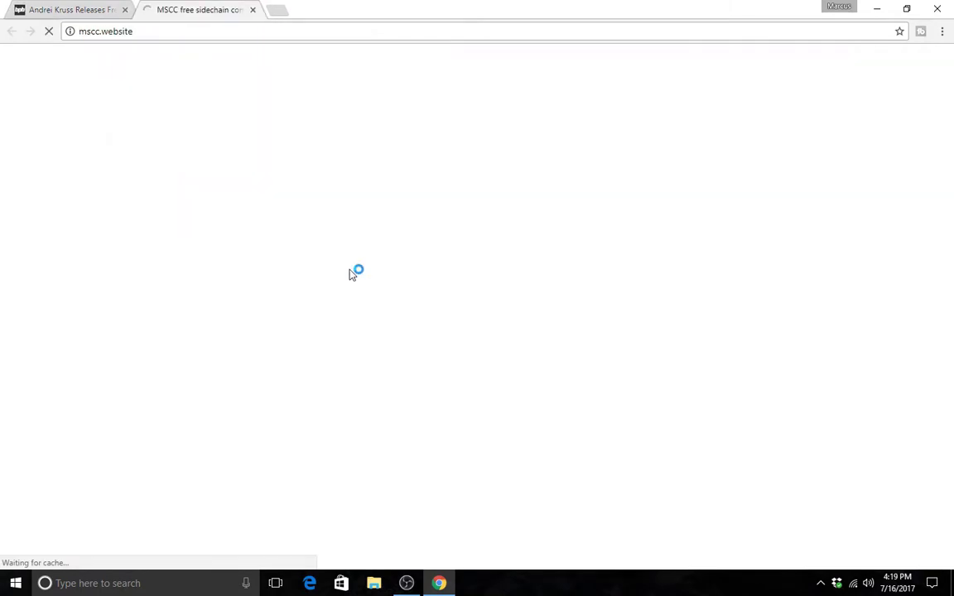
scroll(409, 328, down, 5)
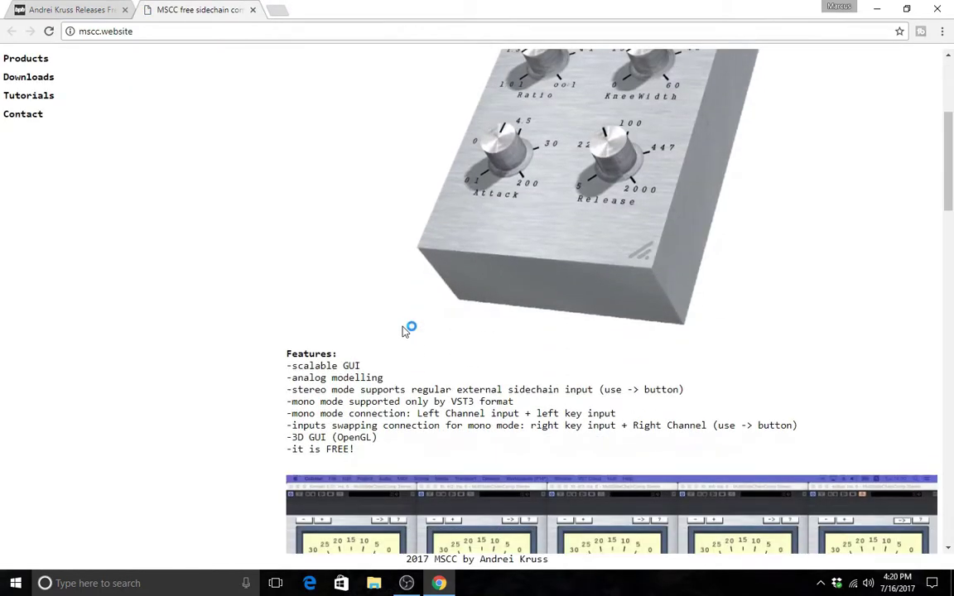
scroll(403, 332, down, 7)
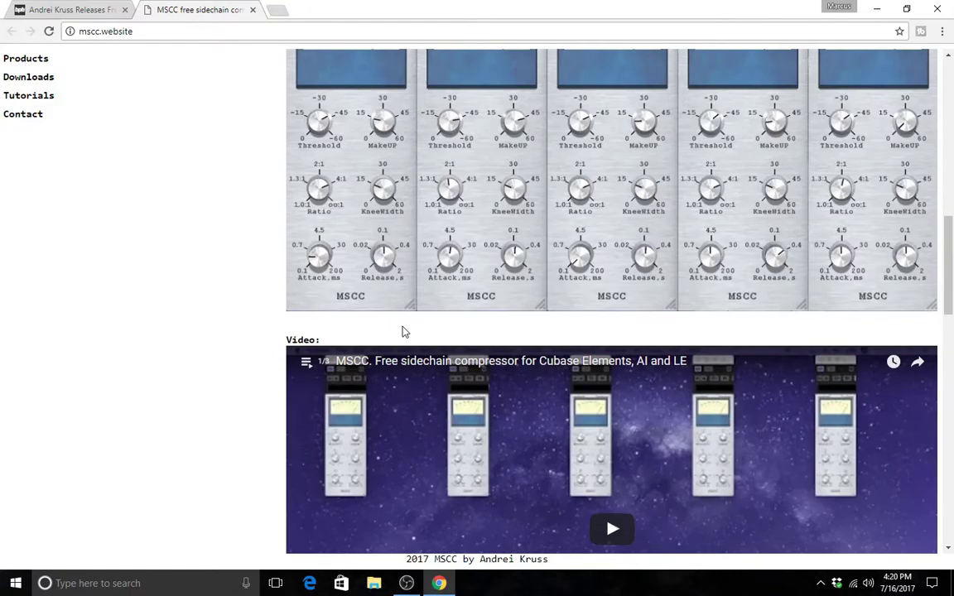
scroll(403, 332, down, 2)
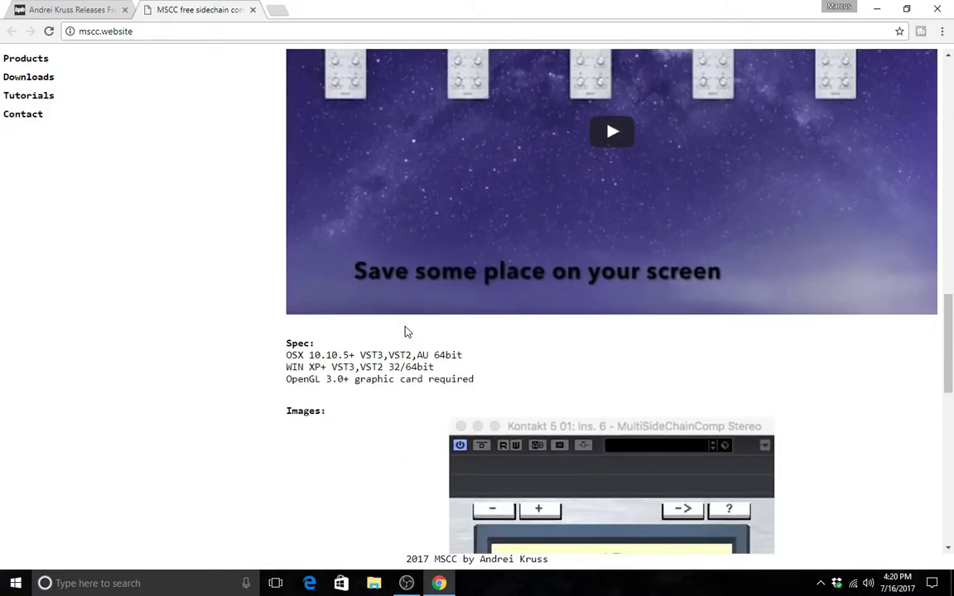
scroll(306, 336, down, 5)
scroll(306, 338, down, 4)
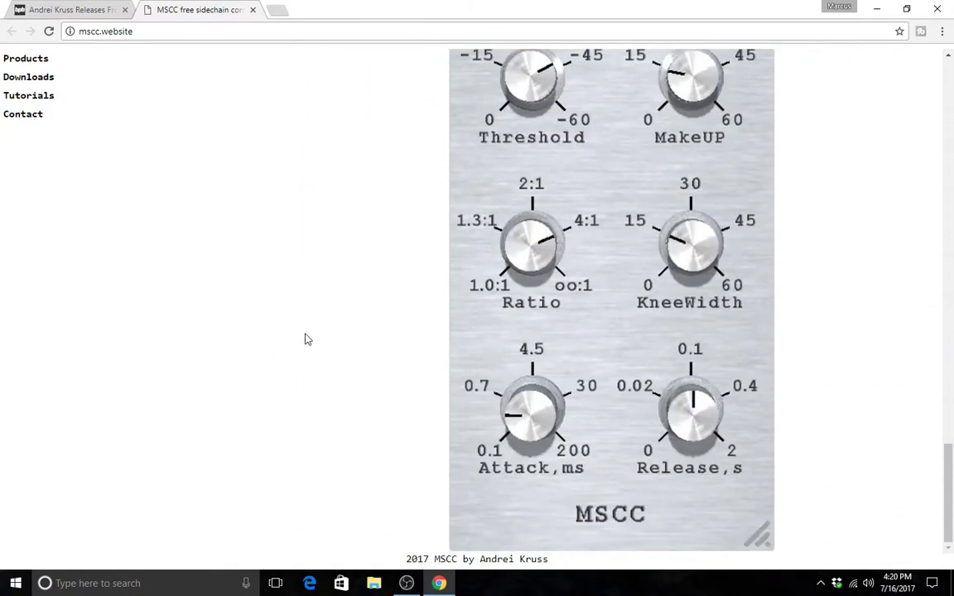
scroll(306, 338, up, 15)
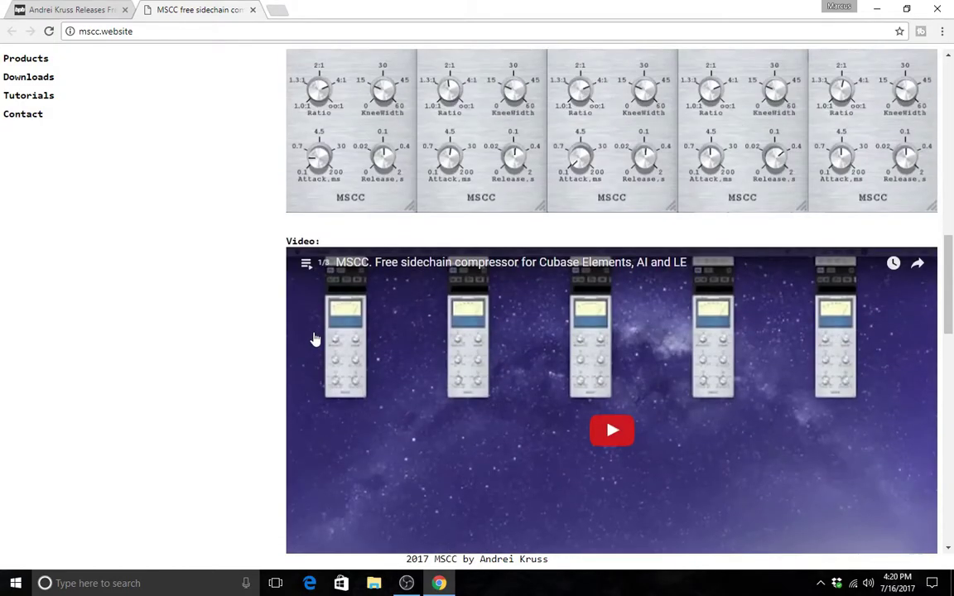
scroll(318, 335, up, 7)
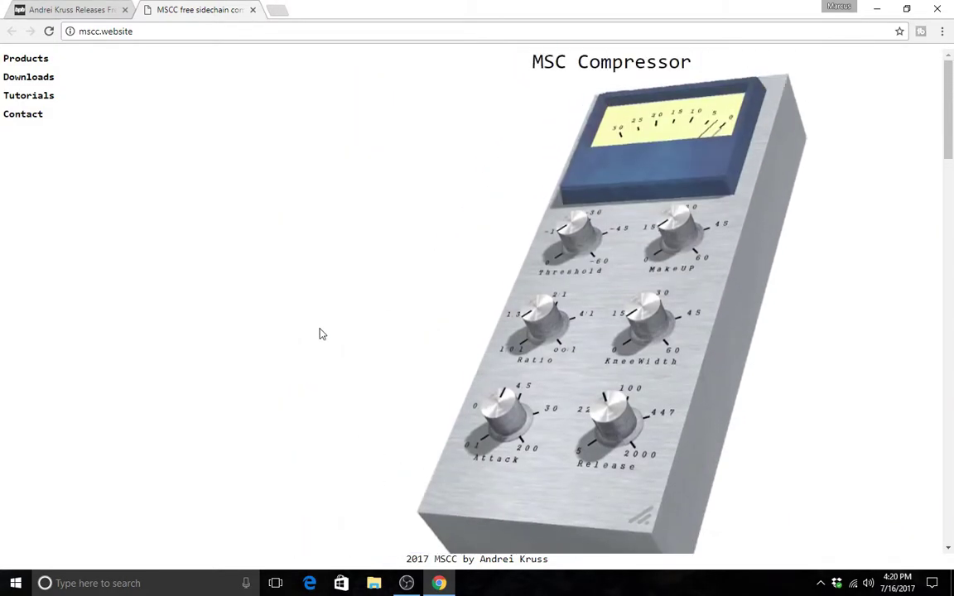
scroll(322, 333, down, 5)
scroll(230, 121, up, 5)
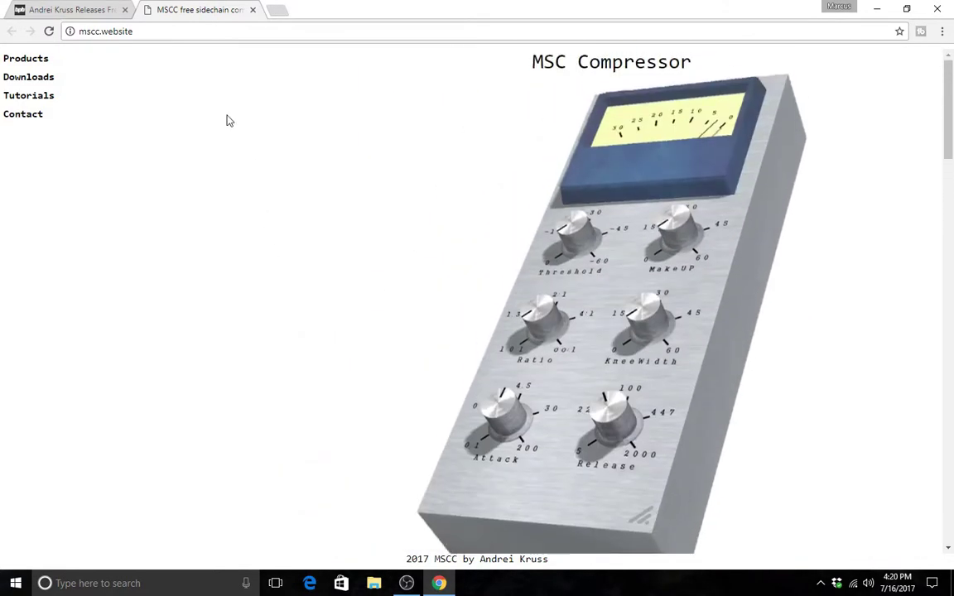
Go to the site's Downloads page and request Download MSCC, reaching the email field
click(30, 79)
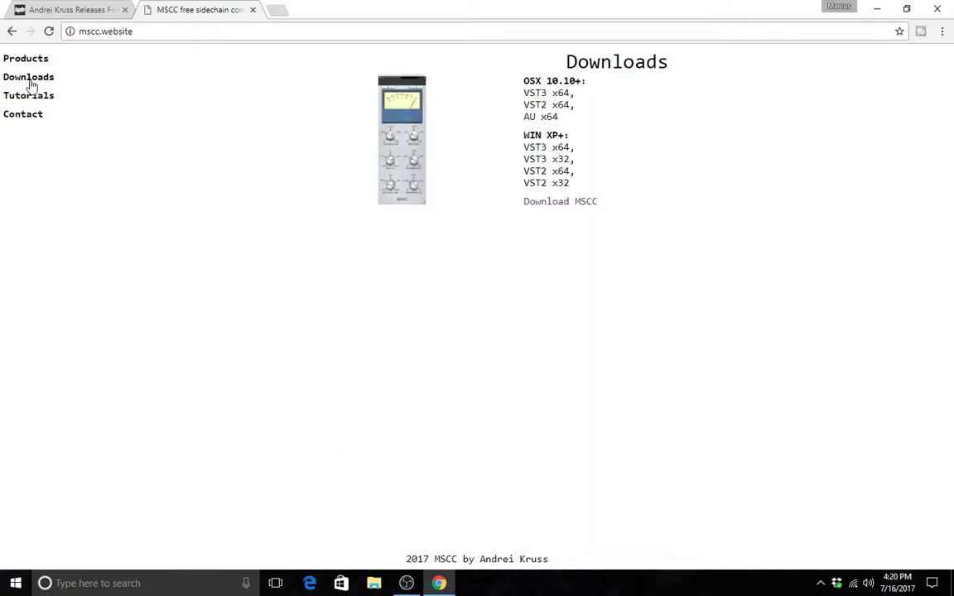
click(553, 205)
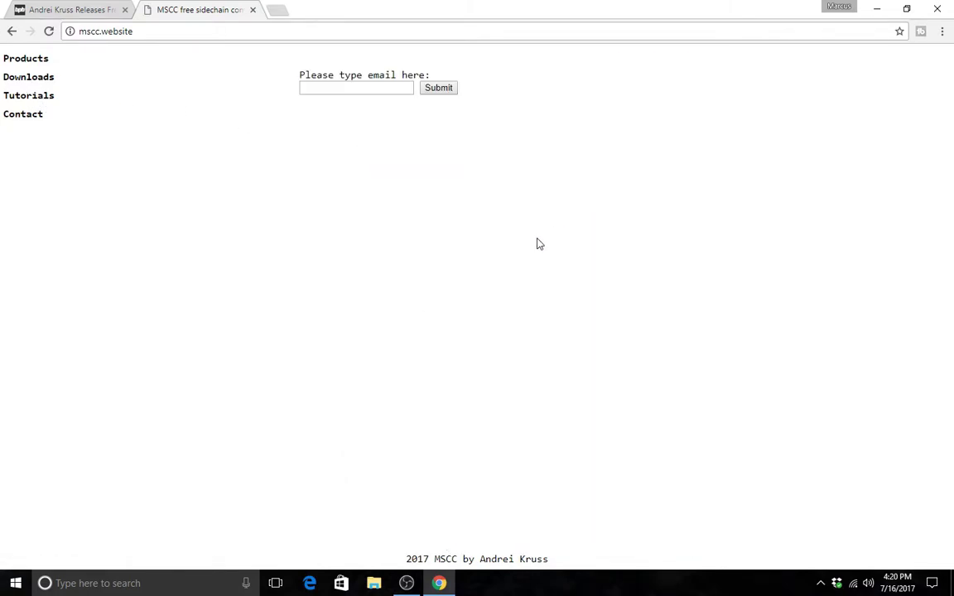
click(387, 87)
click(348, 204)
Browse Downloads into the mscc_1.1.175 archive's win\x64 folder and pick up mscc.dll
click(375, 586)
click(189, 157)
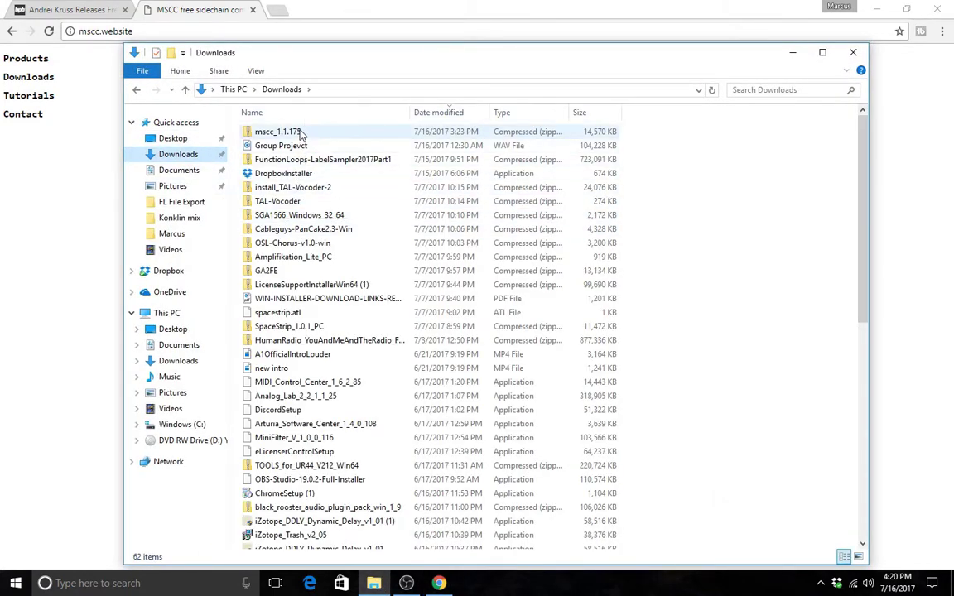
double_click(300, 132)
double_click(309, 135)
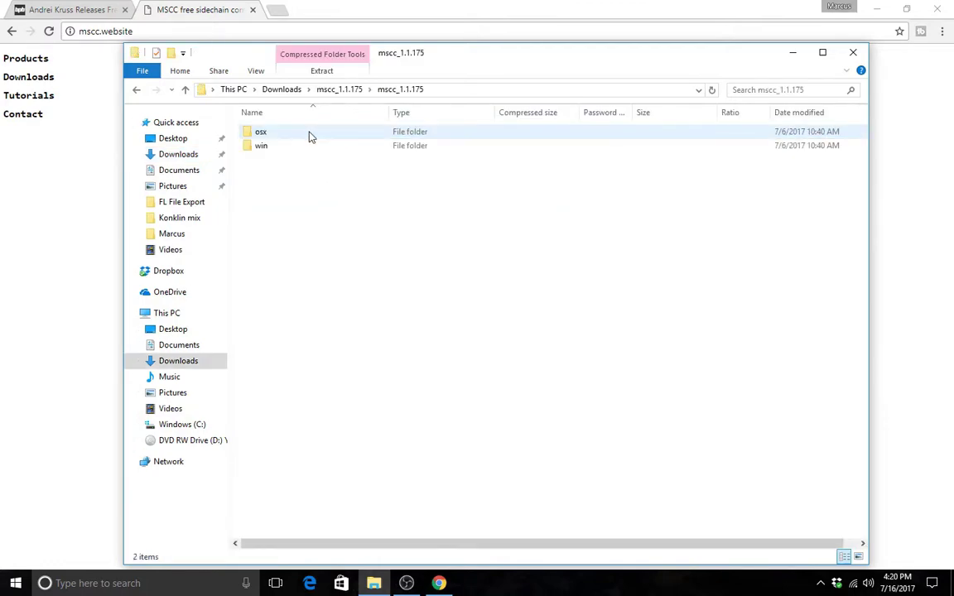
double_click(309, 155)
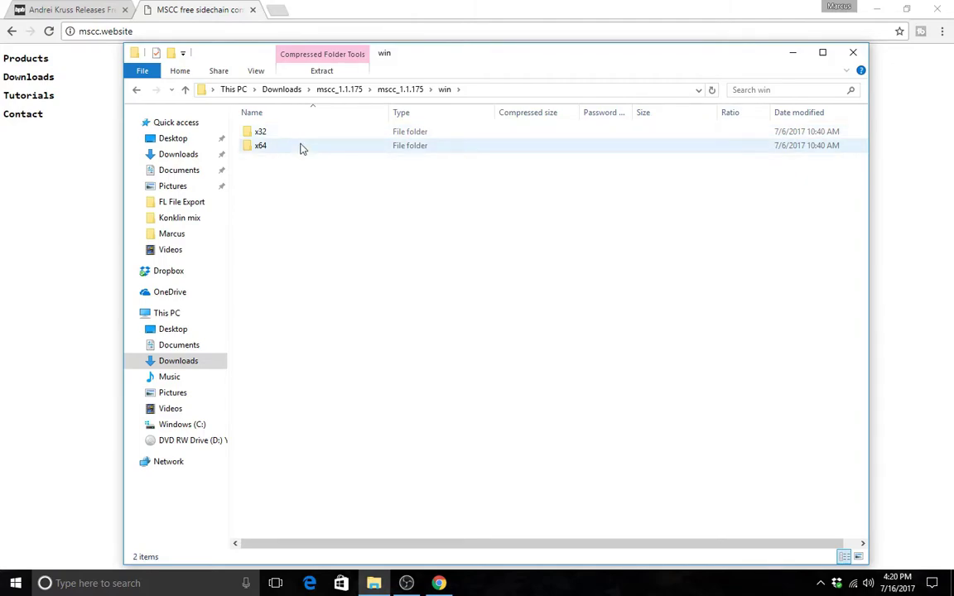
double_click(302, 147)
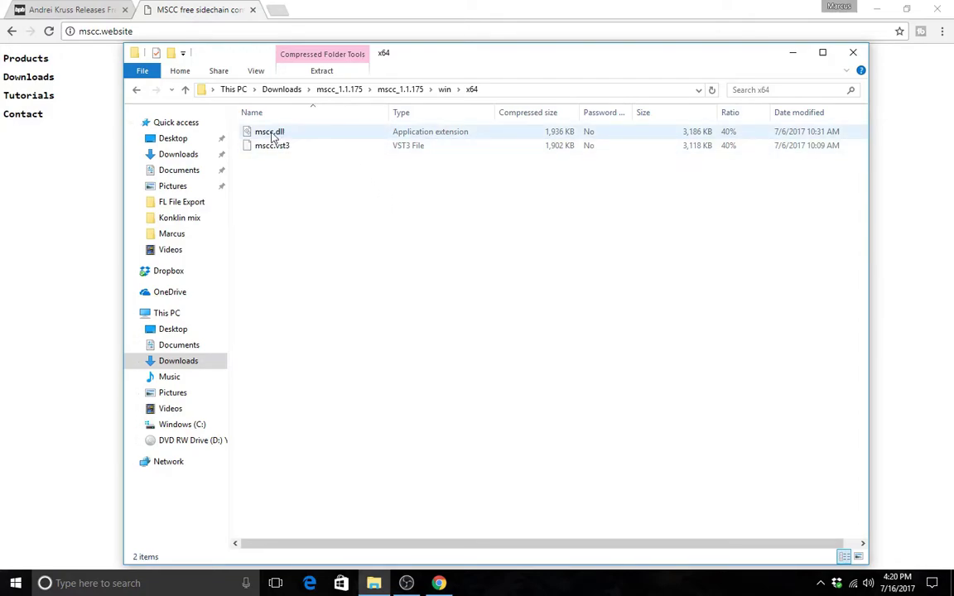
mouse_move(273, 137)
mouse_down()
mouse_move(294, 133)
mouse_move(283, 137)
mouse_up()
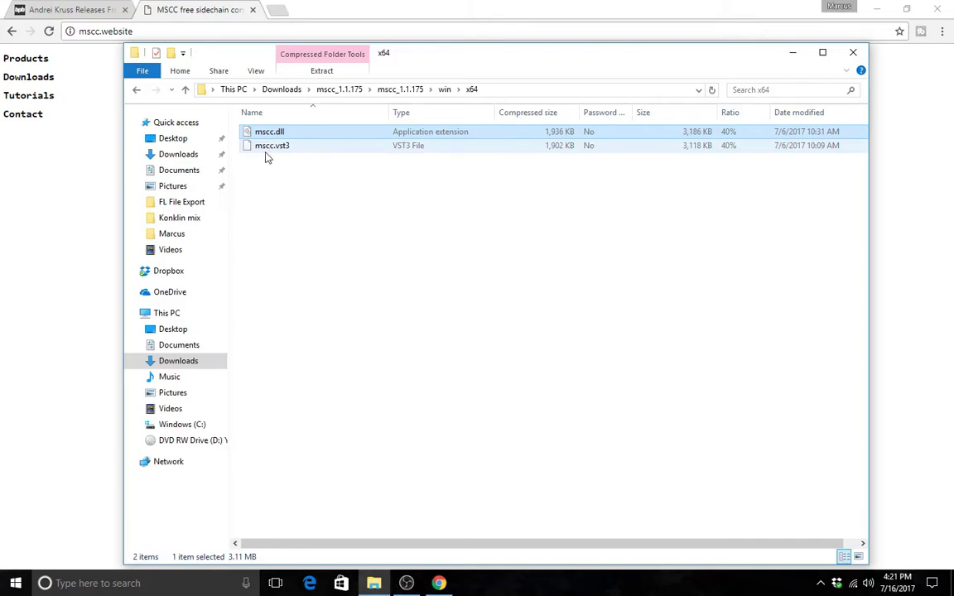
Look through C:\Program Files' VstPlugins64 and Image-Line folders, then open Program Files (x86)
click(166, 313)
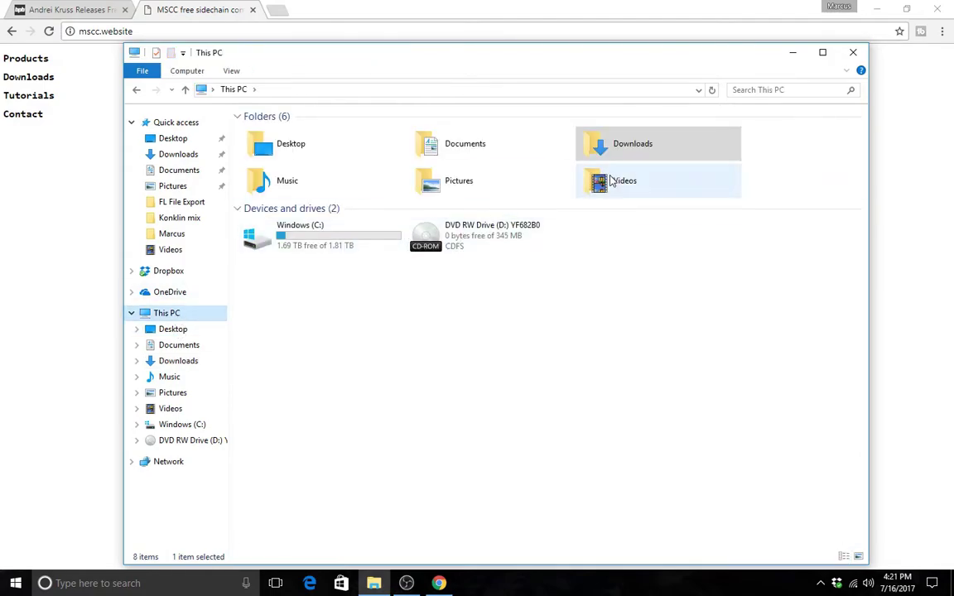
double_click(339, 229)
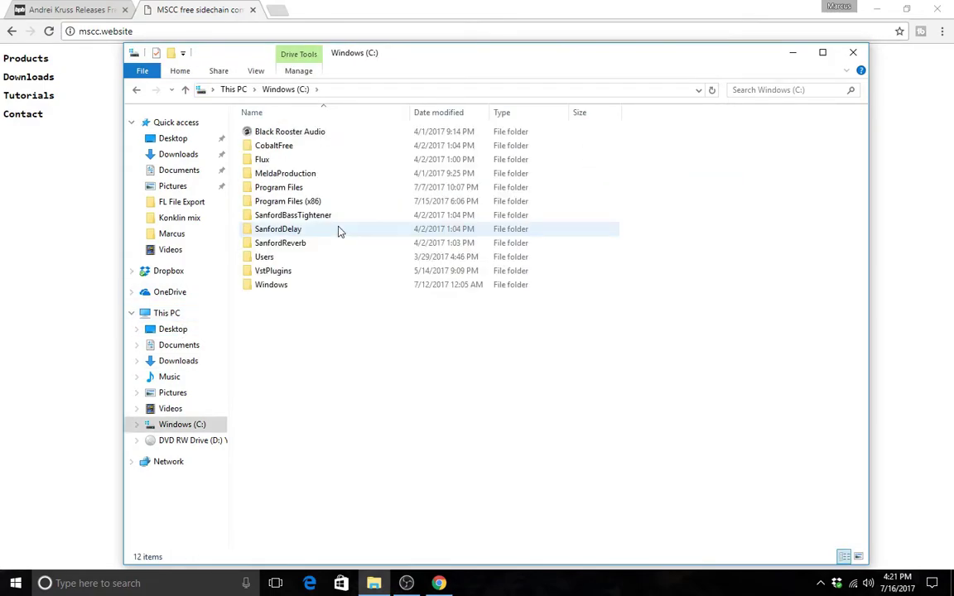
double_click(325, 188)
scroll(322, 281, down, 3)
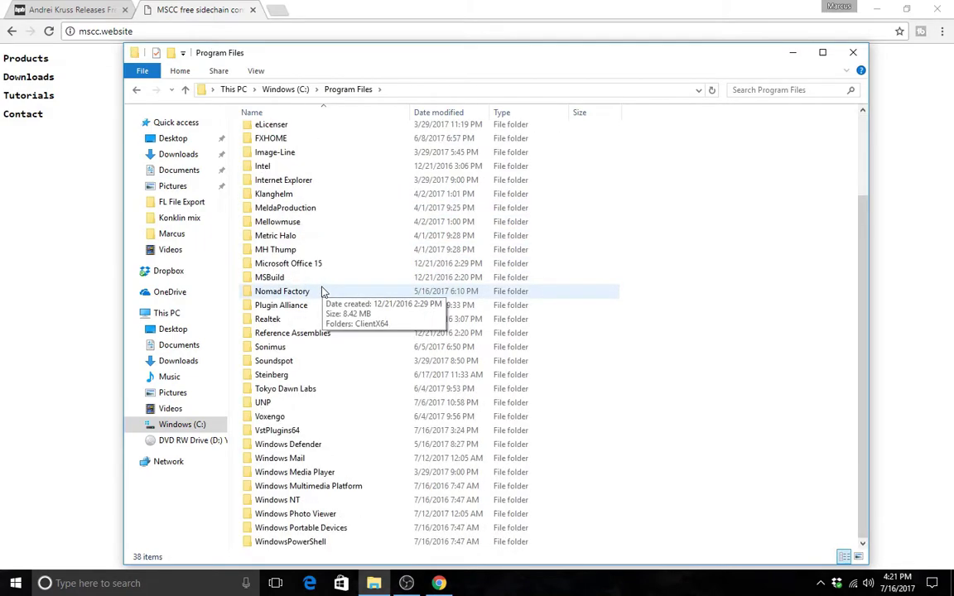
double_click(307, 430)
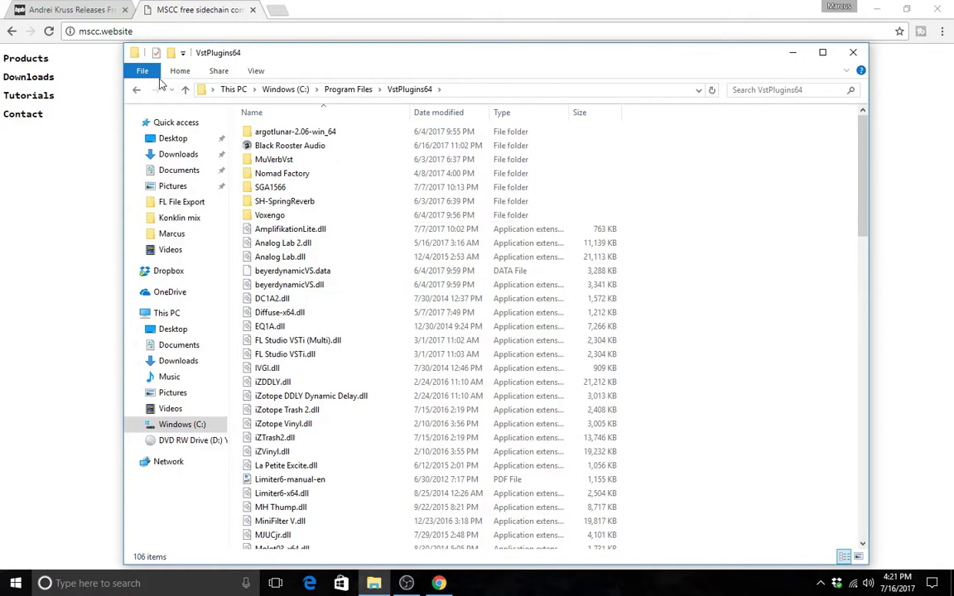
click(135, 89)
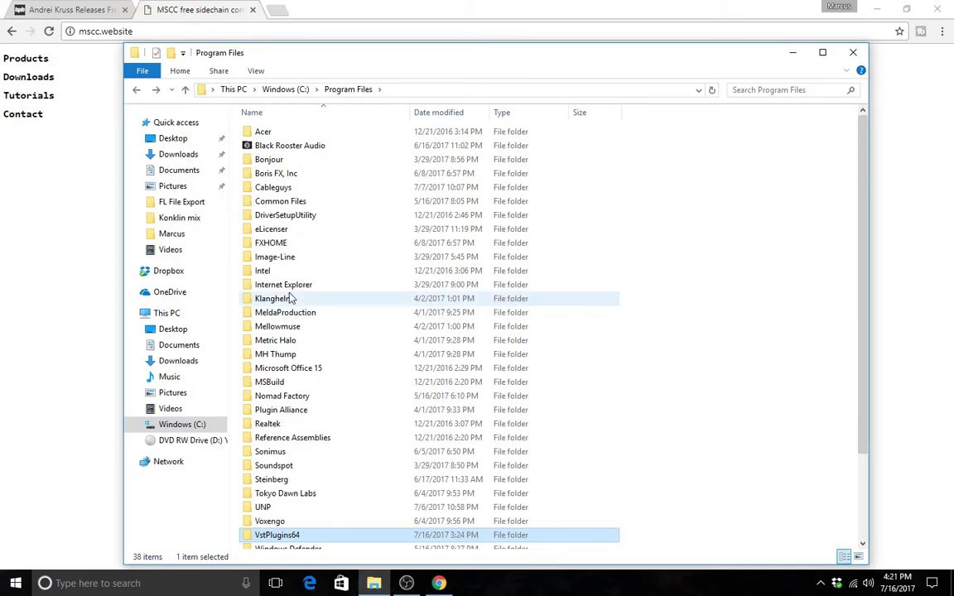
double_click(289, 260)
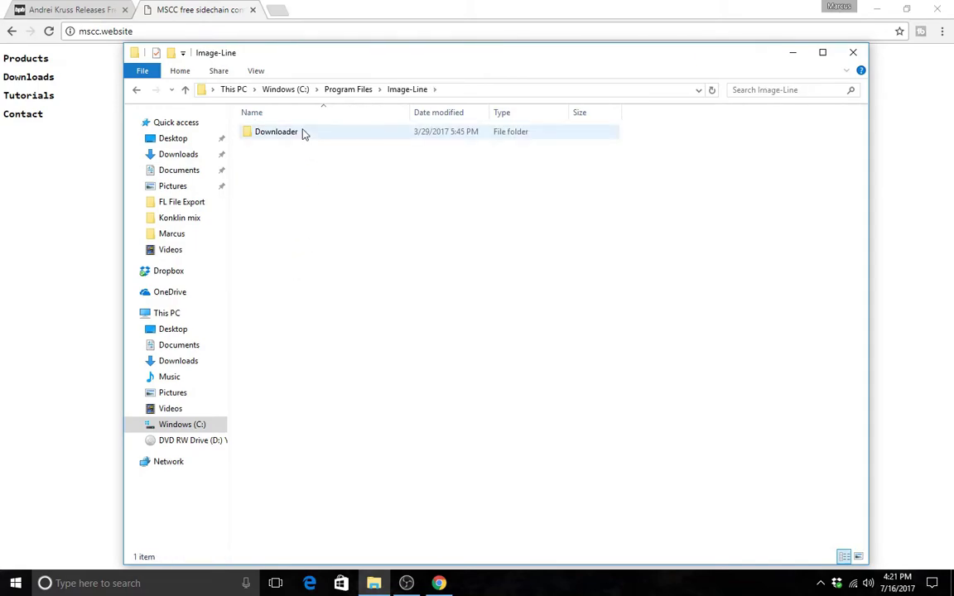
double_click(139, 90)
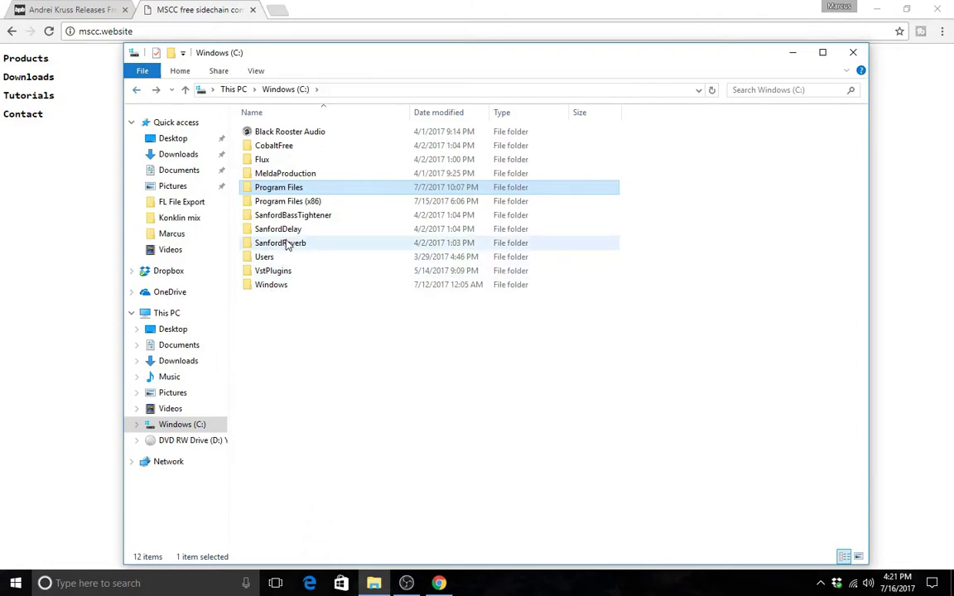
double_click(289, 205)
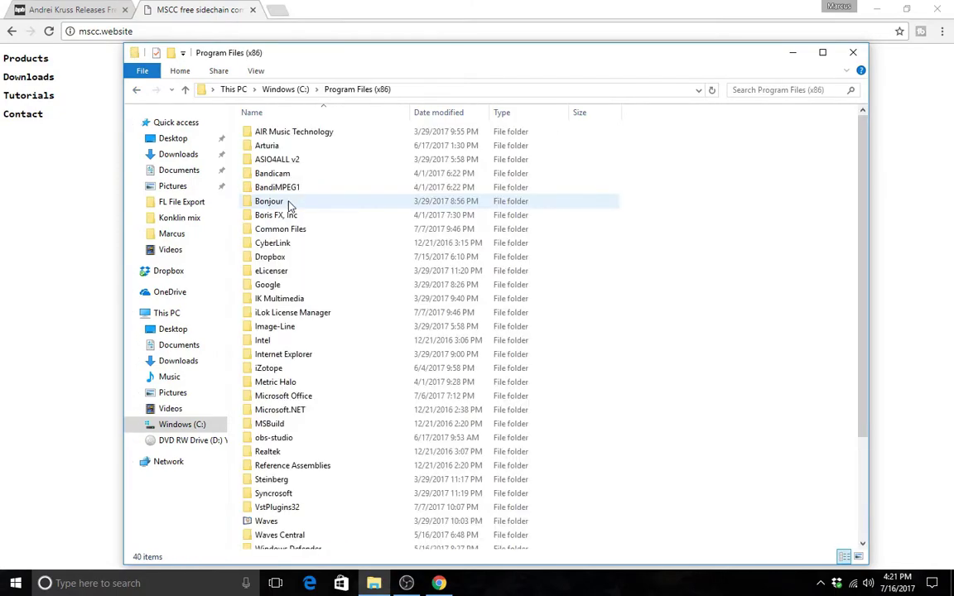
Open Image-Line\FL Studio 12\Plugins\VST in Program Files (x86)
double_click(298, 327)
double_click(276, 147)
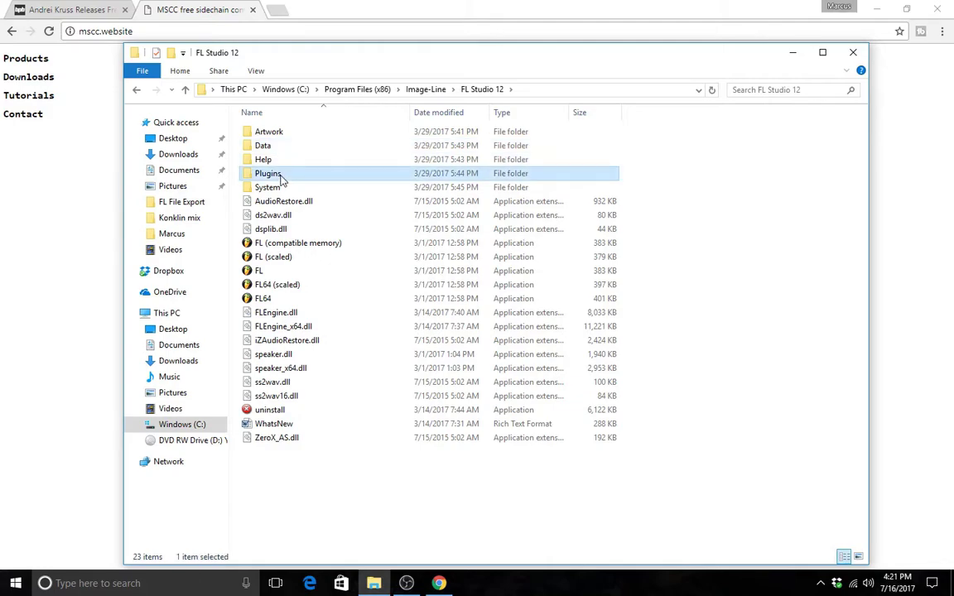
double_click(265, 174)
double_click(277, 146)
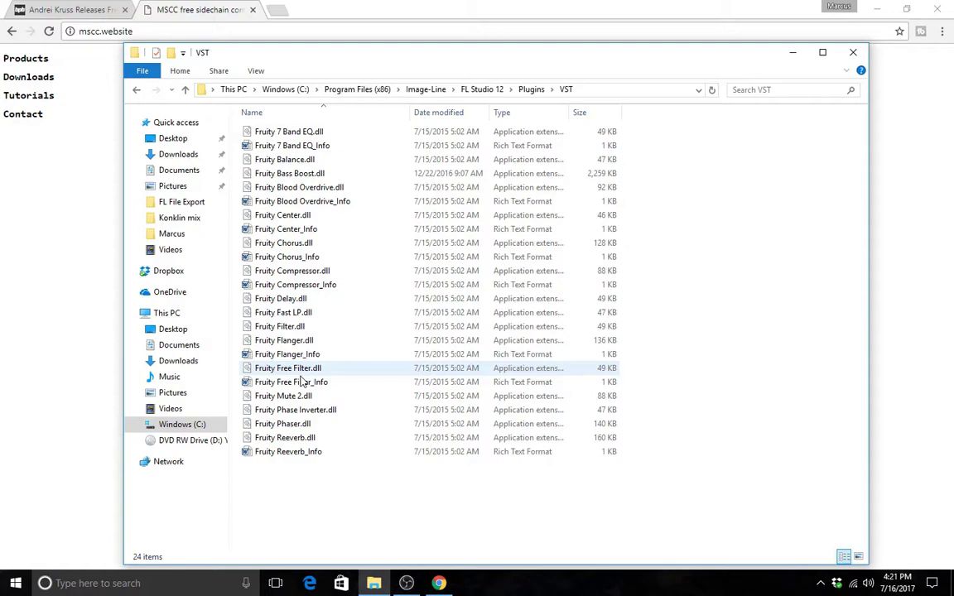
Navigate back to This PC and into C:\Program Files
click(137, 91)
click(136, 91)
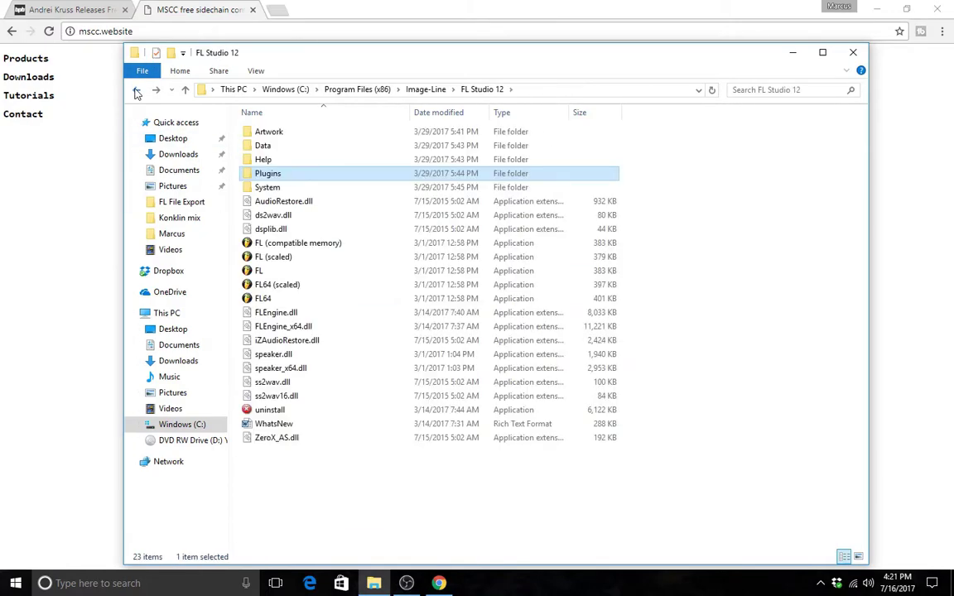
click(137, 90)
click(136, 91)
click(137, 90)
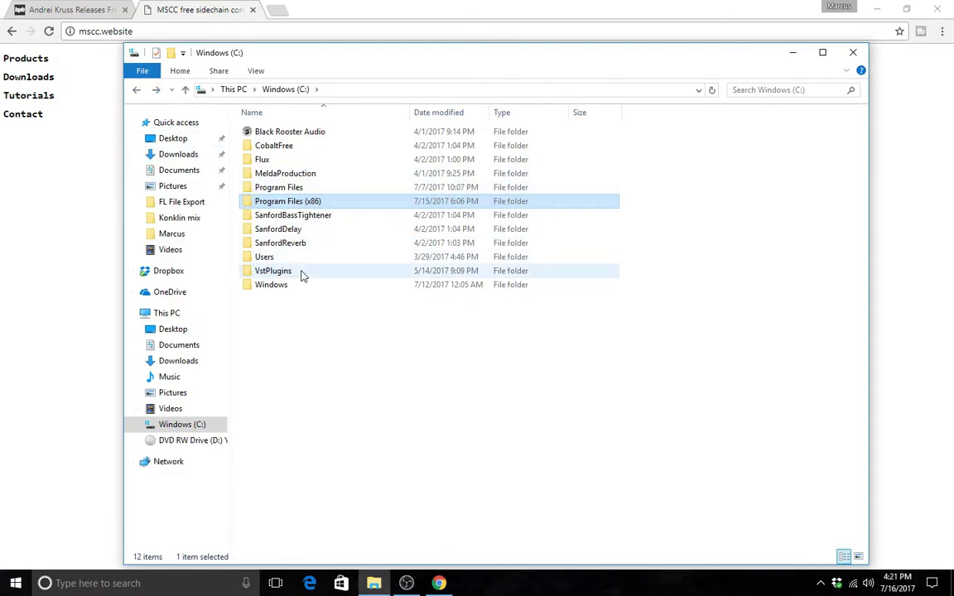
click(137, 91)
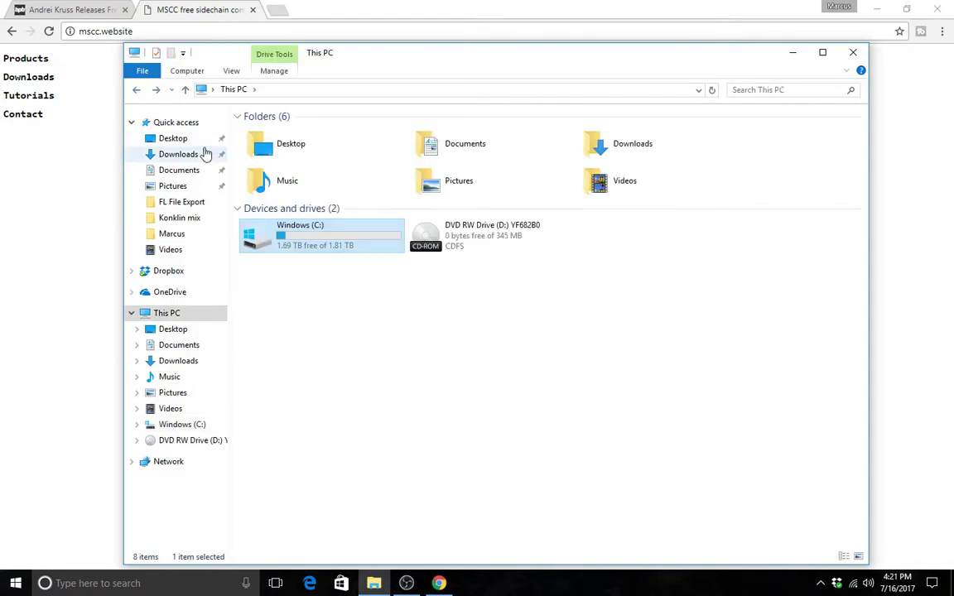
double_click(300, 232)
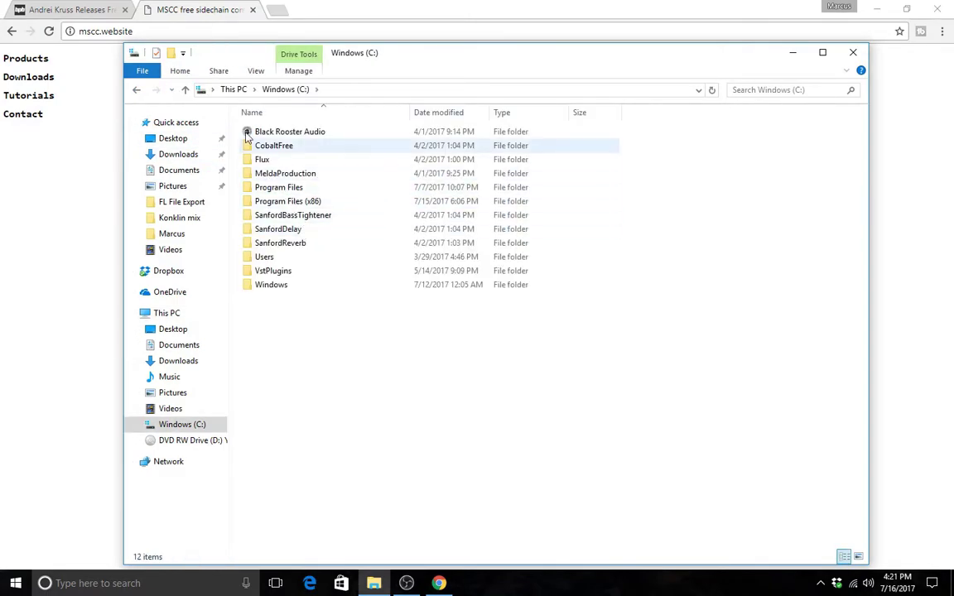
double_click(285, 188)
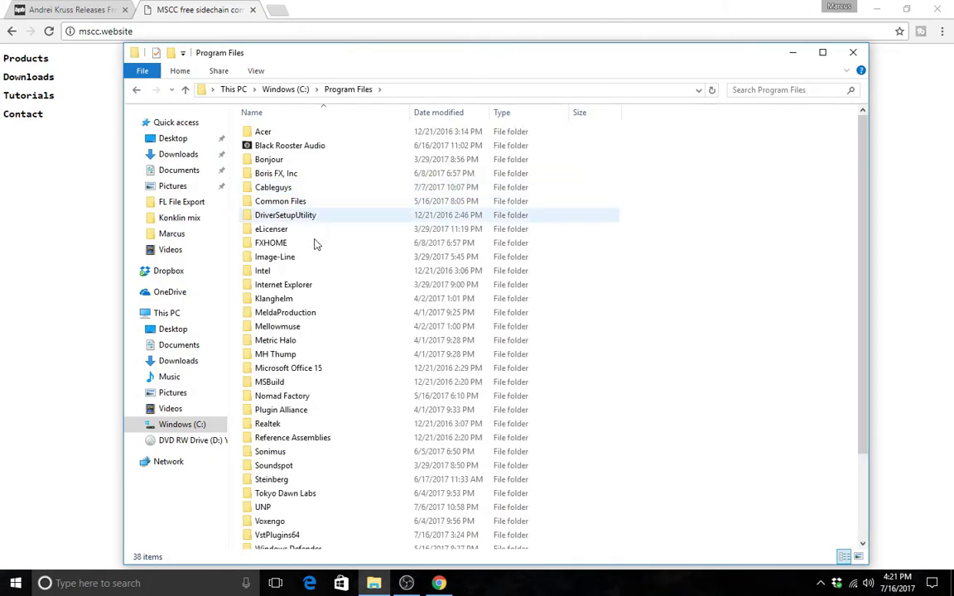
Open C:\Program Files\VstPlugins64, glance at the Chrome email page, and bring up Downloads' context menu
scroll(316, 395, down, 2)
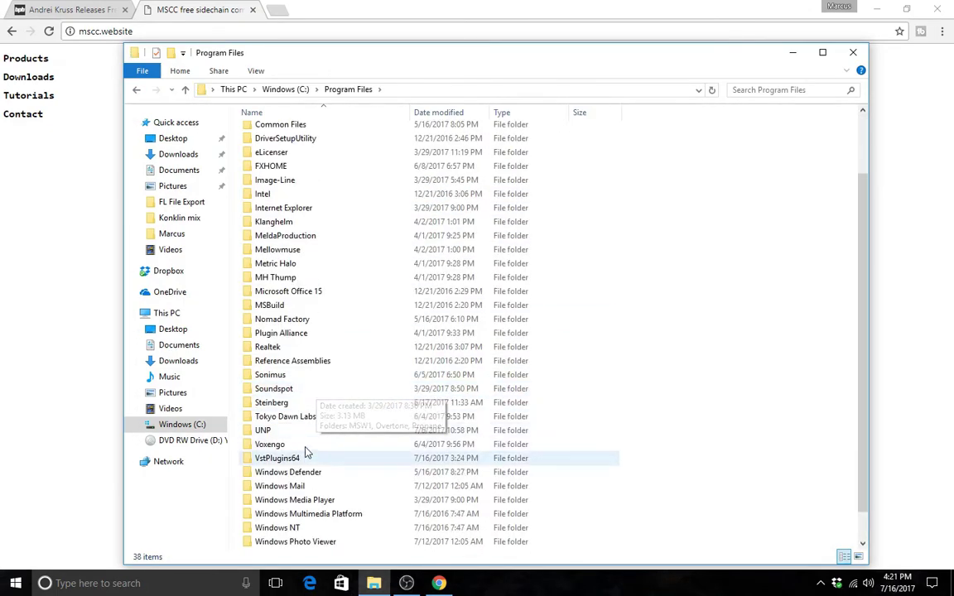
double_click(278, 458)
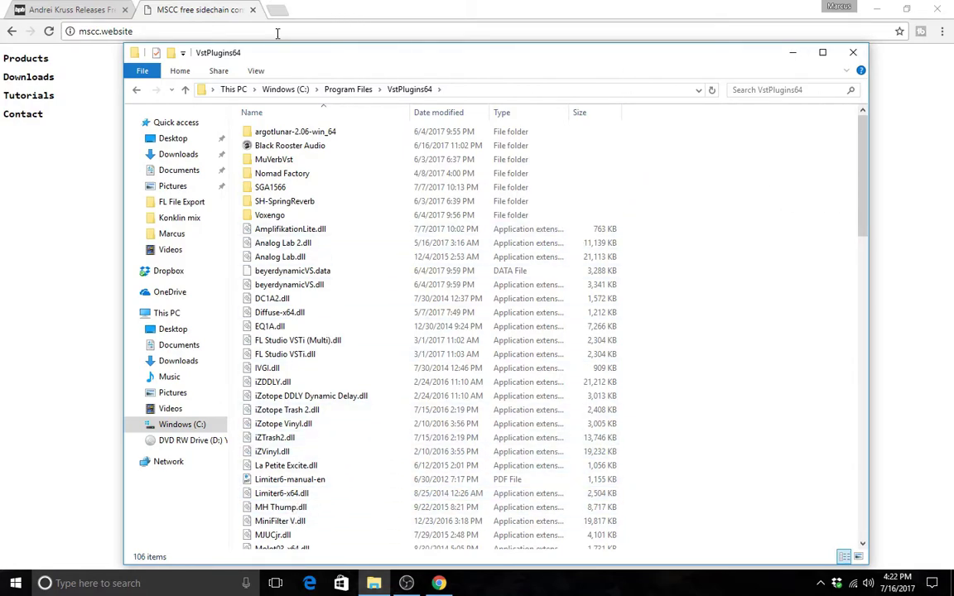
click(910, 300)
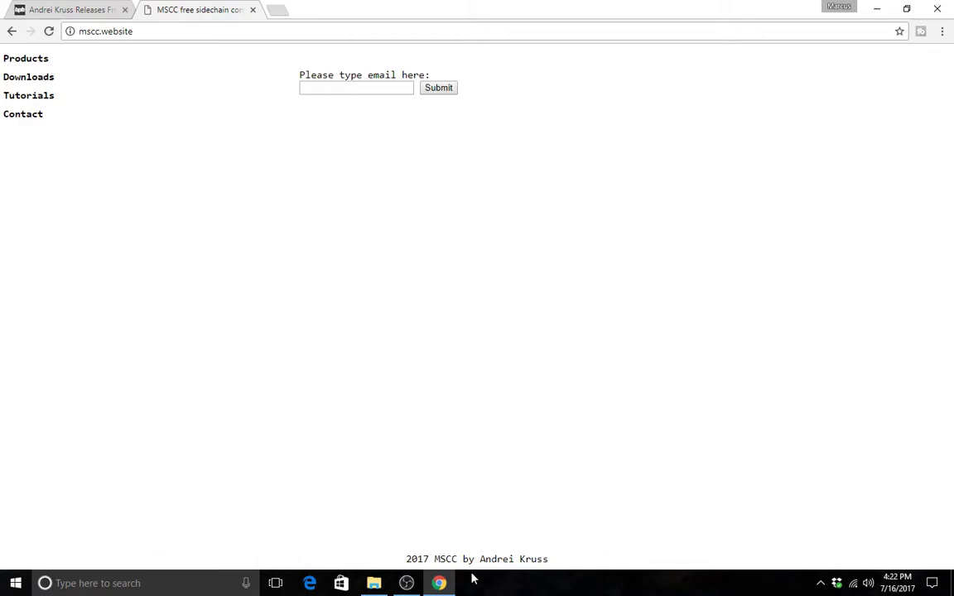
click(374, 583)
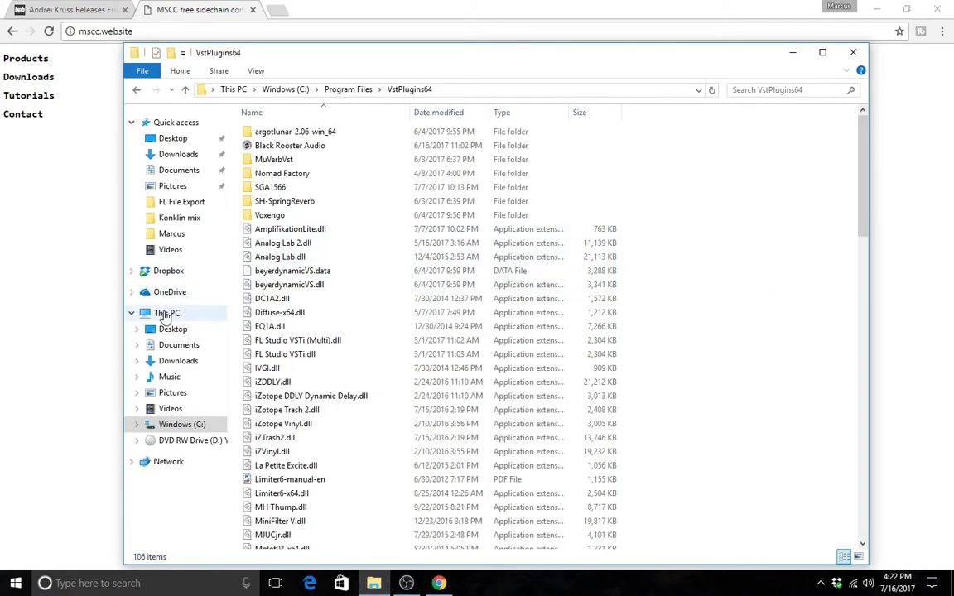
right_click(171, 362)
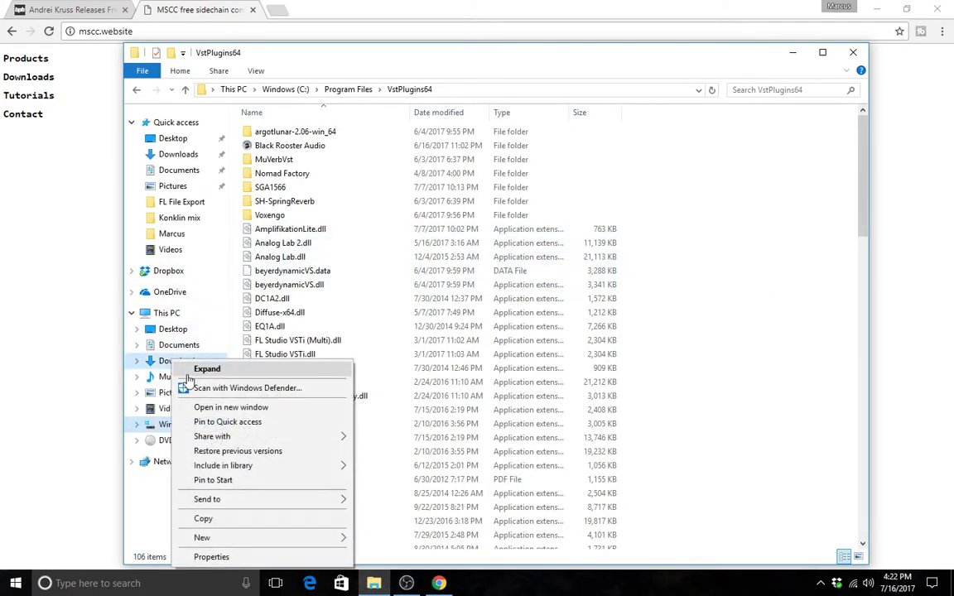
mouse_move(253, 539)
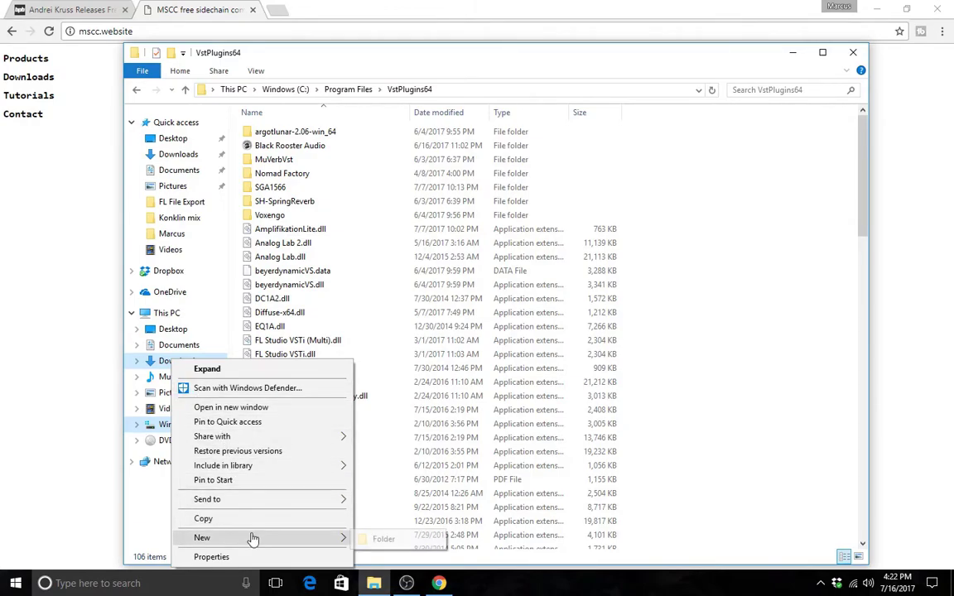
In a separate Downloads window, open mscc_1.1.175\win\x64 in the archive and copy mscc.dll
click(283, 409)
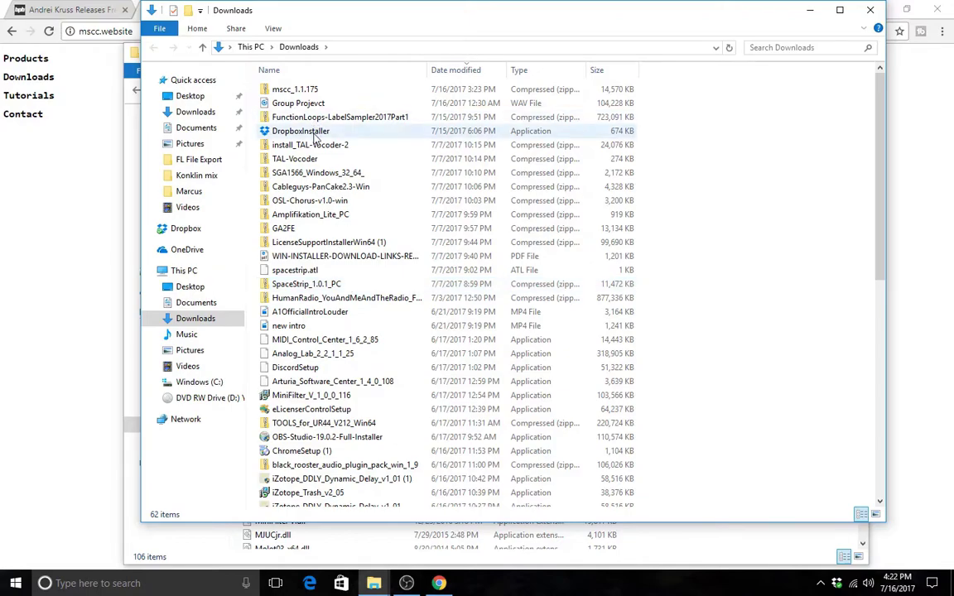
double_click(309, 90)
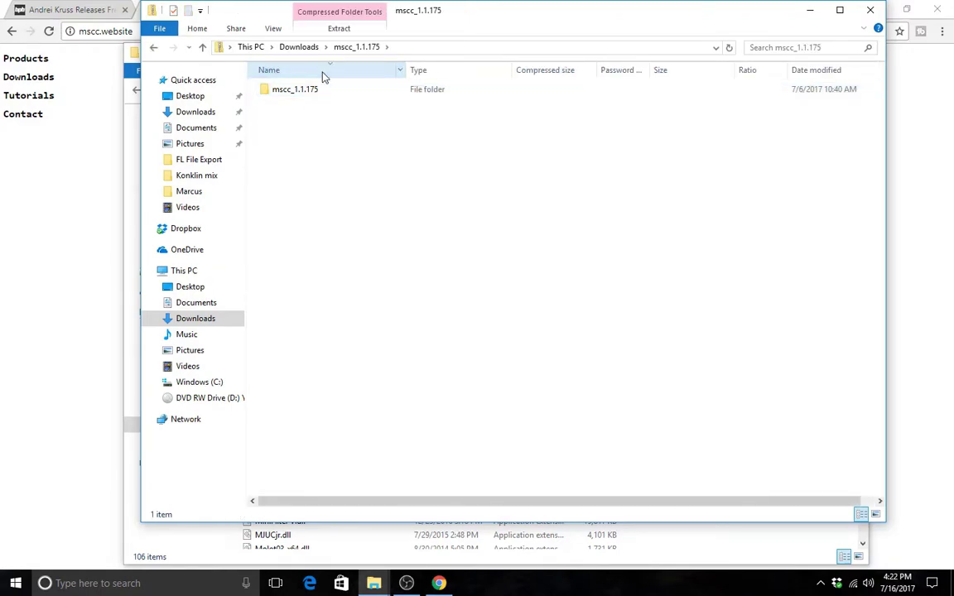
double_click(323, 89)
double_click(315, 104)
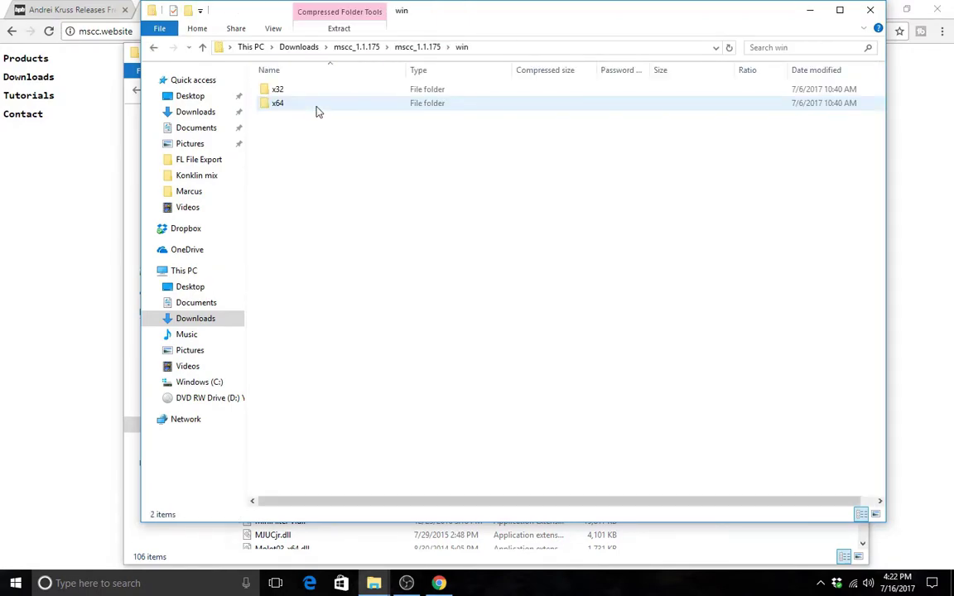
double_click(317, 104)
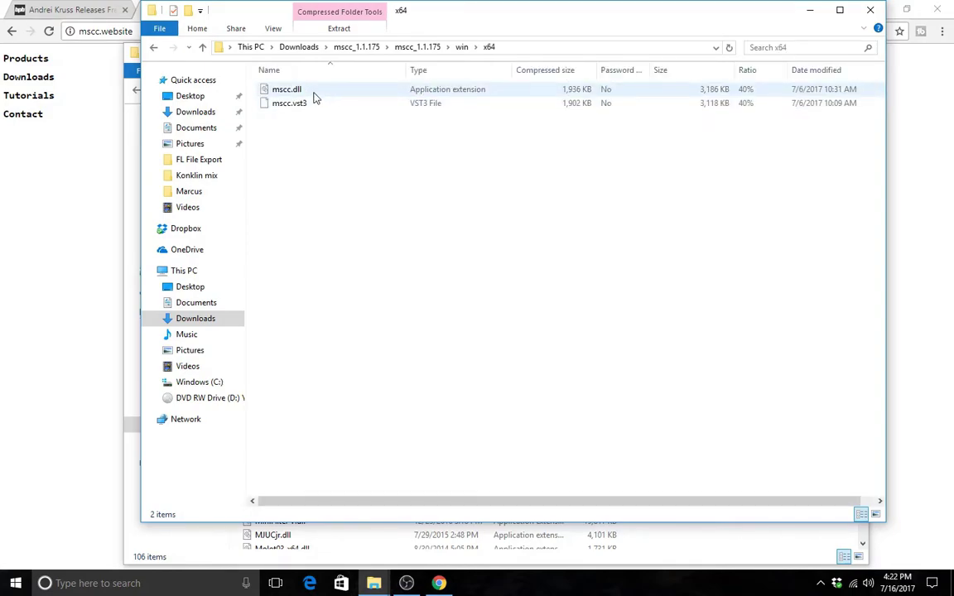
right_click(314, 96)
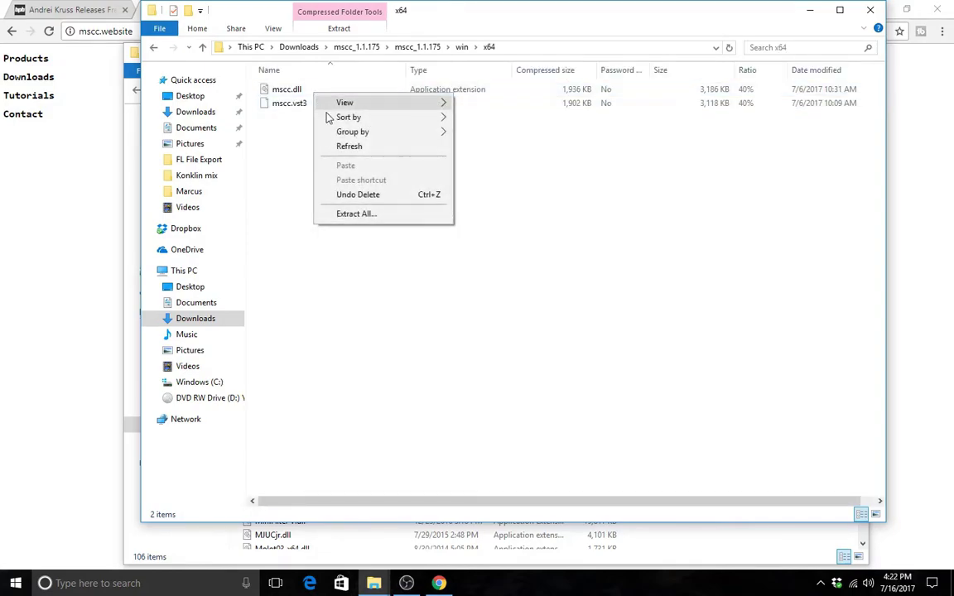
right_click(296, 92)
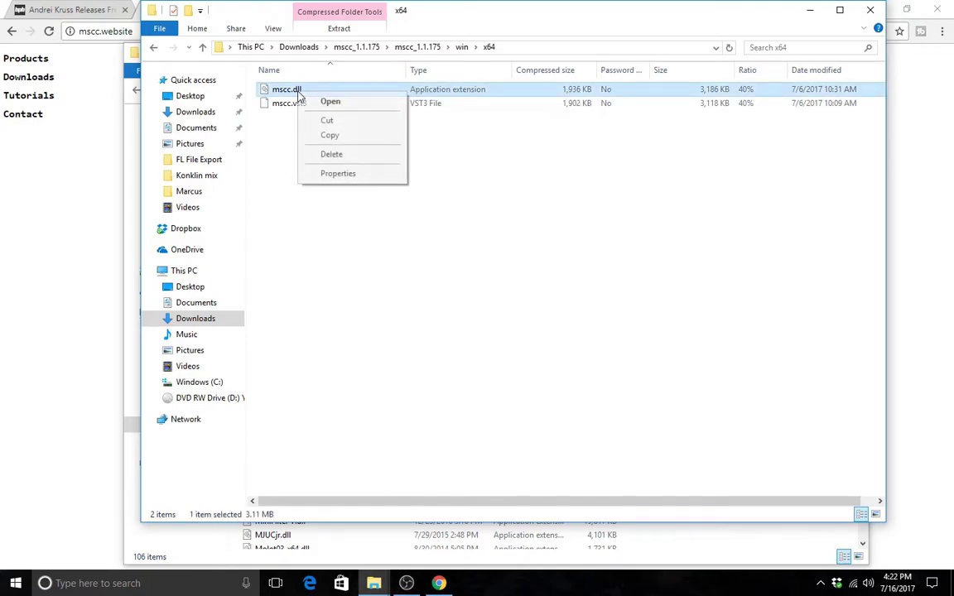
click(329, 136)
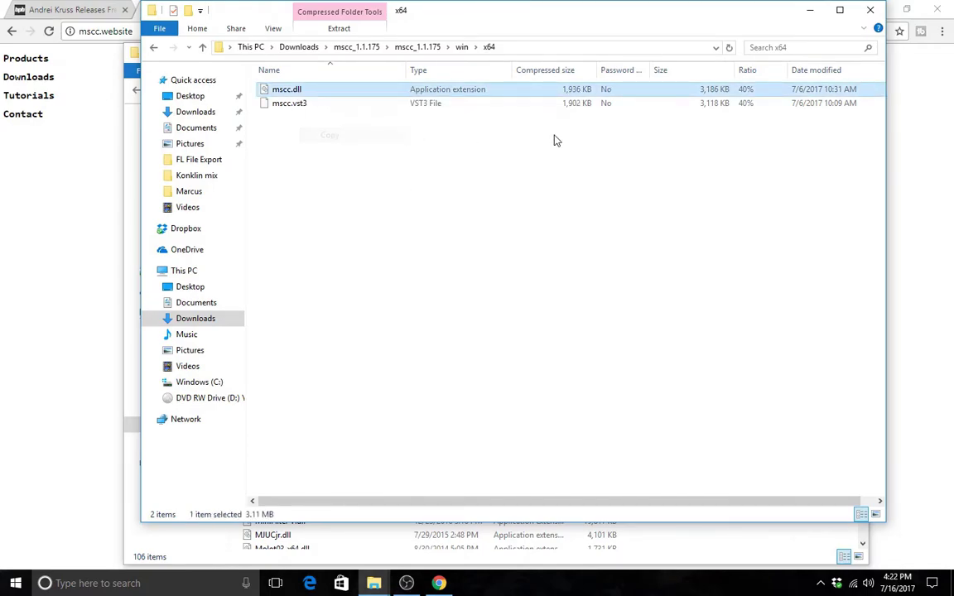
Close the archive window, confirm mscc.dll sits in VstPlugins64, and close that folder
click(870, 10)
right_click(754, 274)
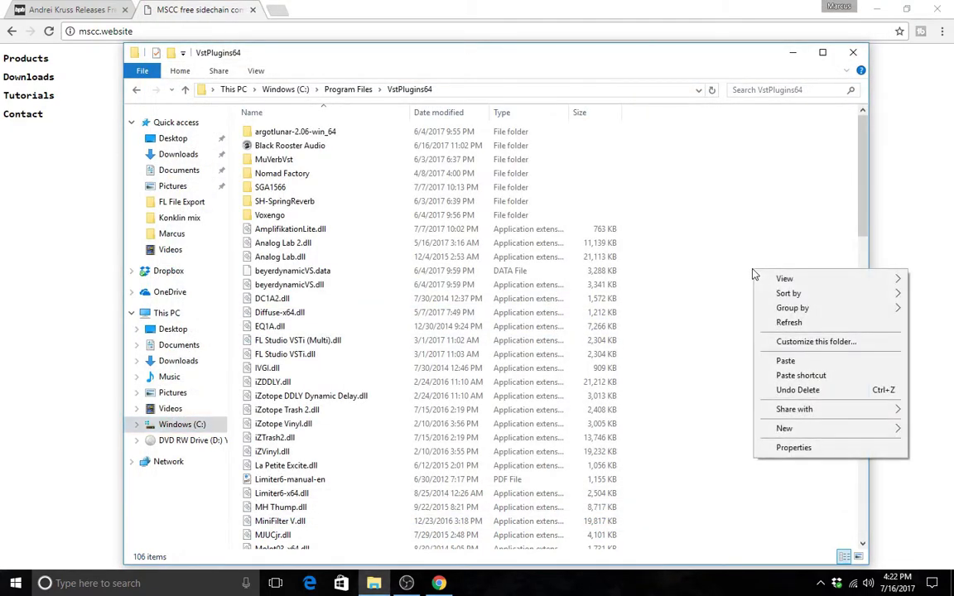
click(861, 173)
drag(861, 173, 868, 192)
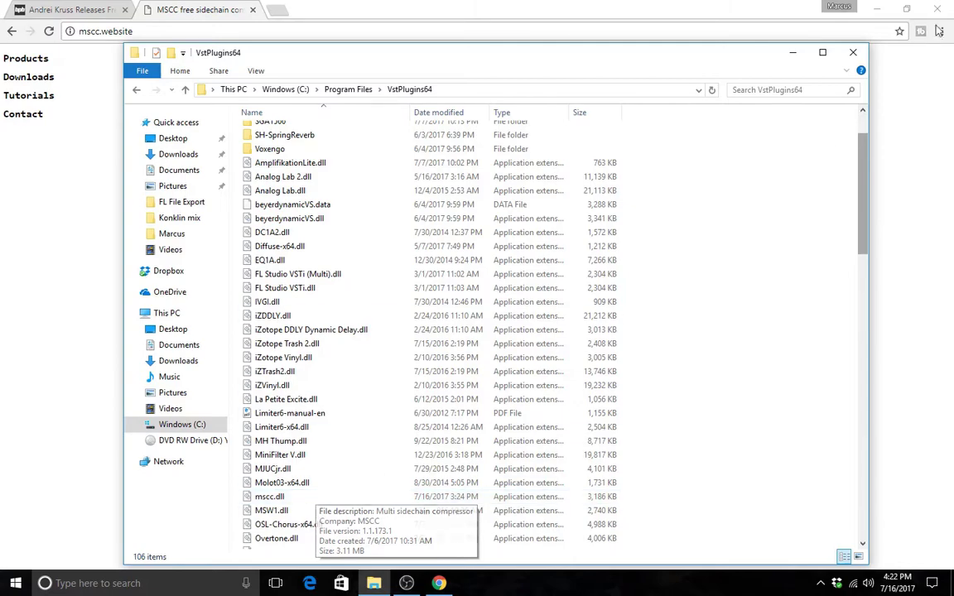
click(853, 54)
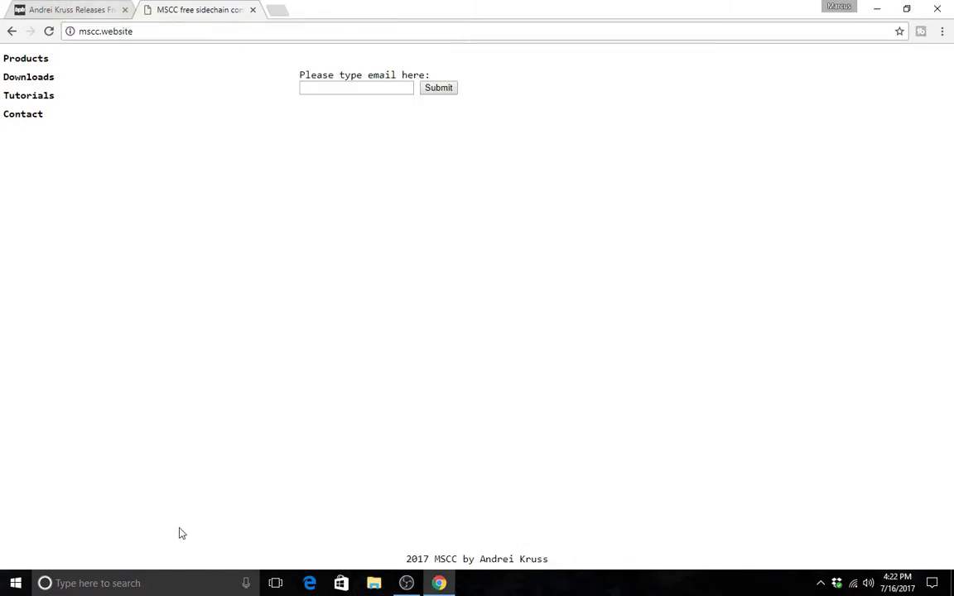
Browse to C:\Program Files\Common Files\VST3 to find mscc.vst3, then close Explorer and Chrome
click(374, 584)
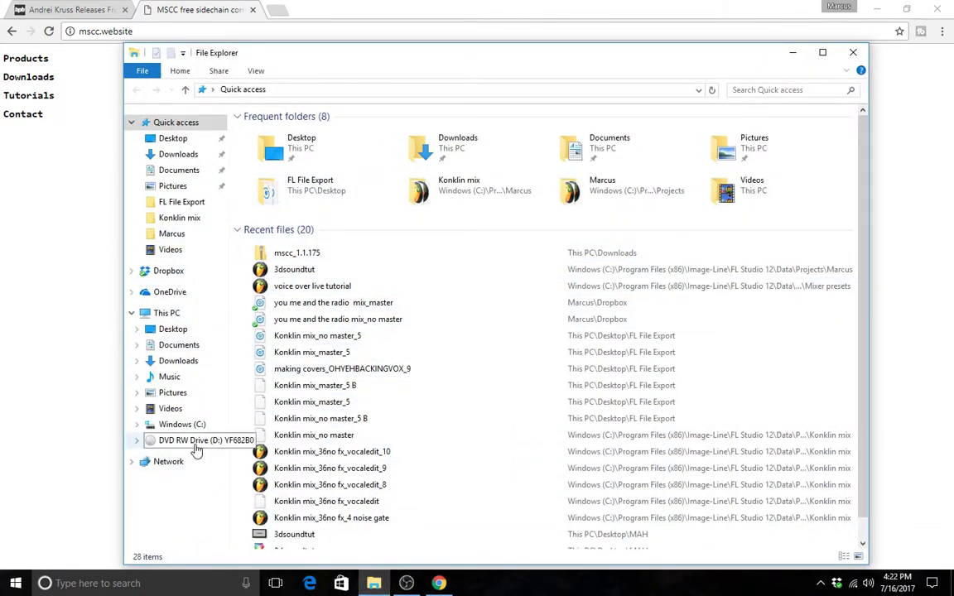
click(181, 424)
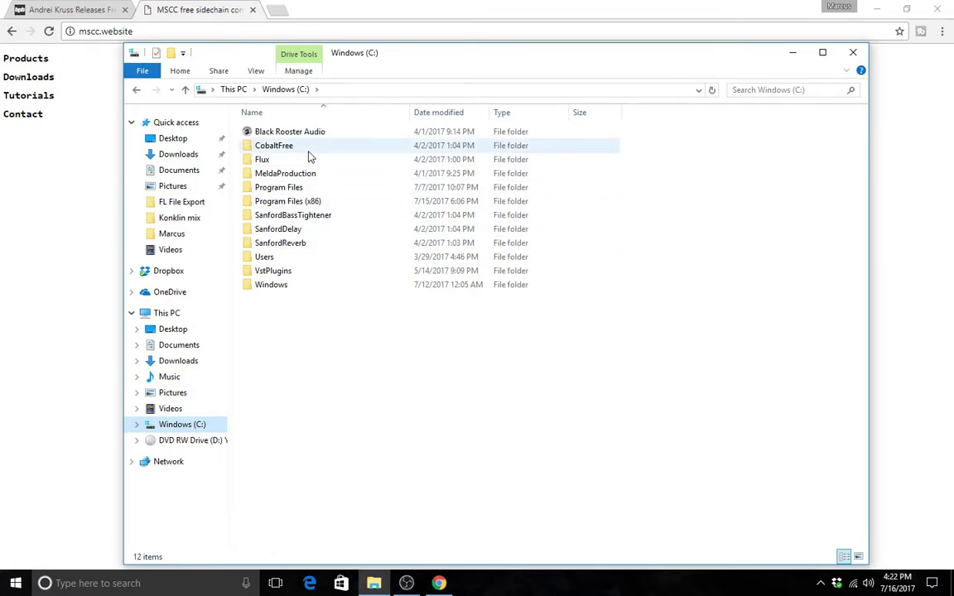
double_click(307, 190)
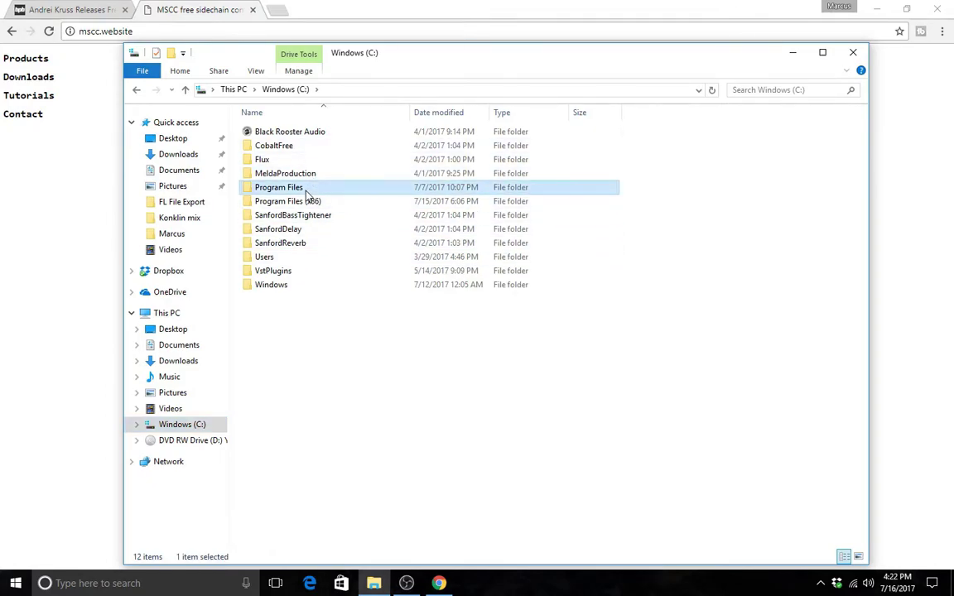
double_click(280, 201)
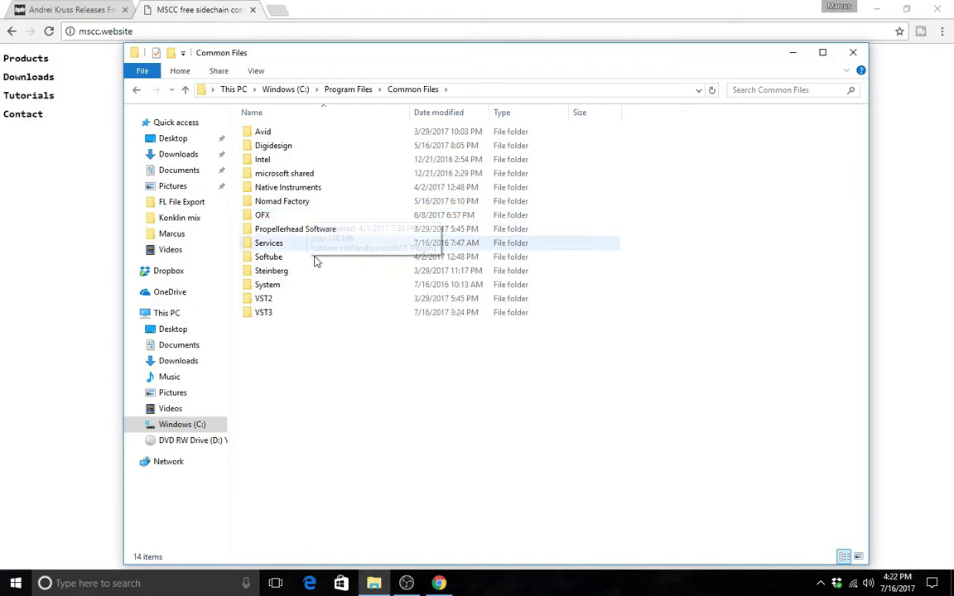
double_click(325, 316)
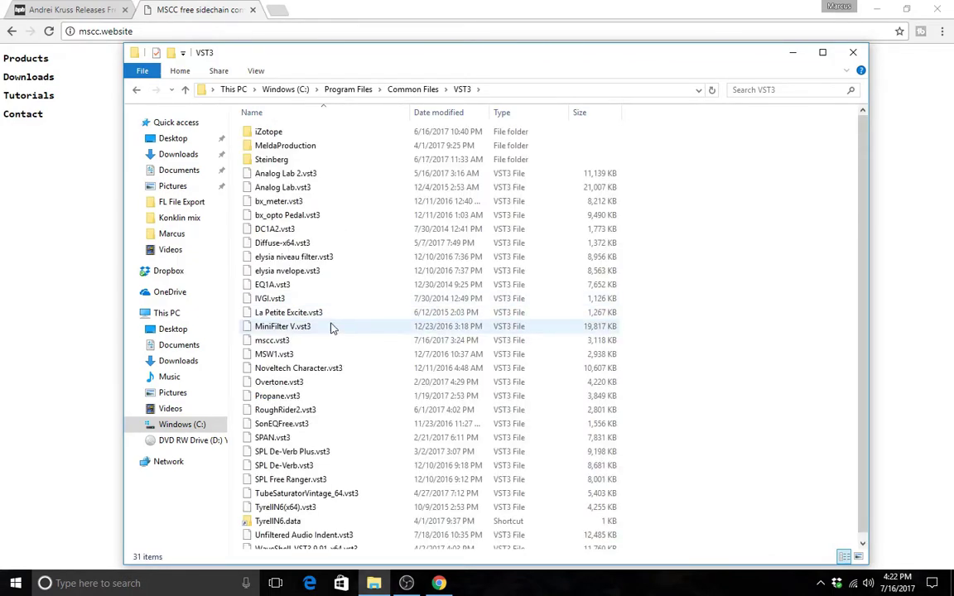
click(853, 52)
click(937, 9)
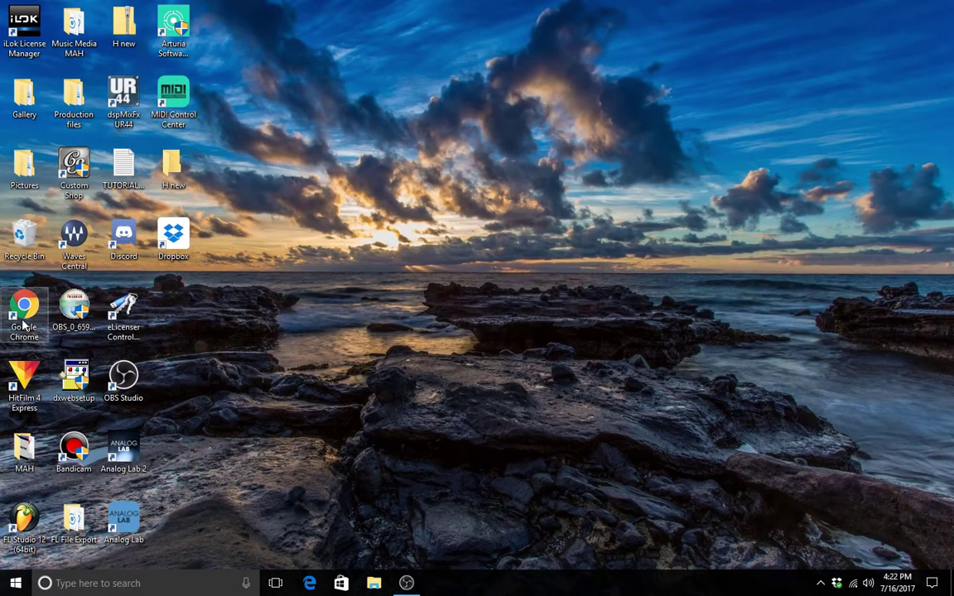
Launch FL Studio 12 and open OPTIONS > Manage plugins to find MassbergComp Stereo (mscc.dll)
double_click(24, 520)
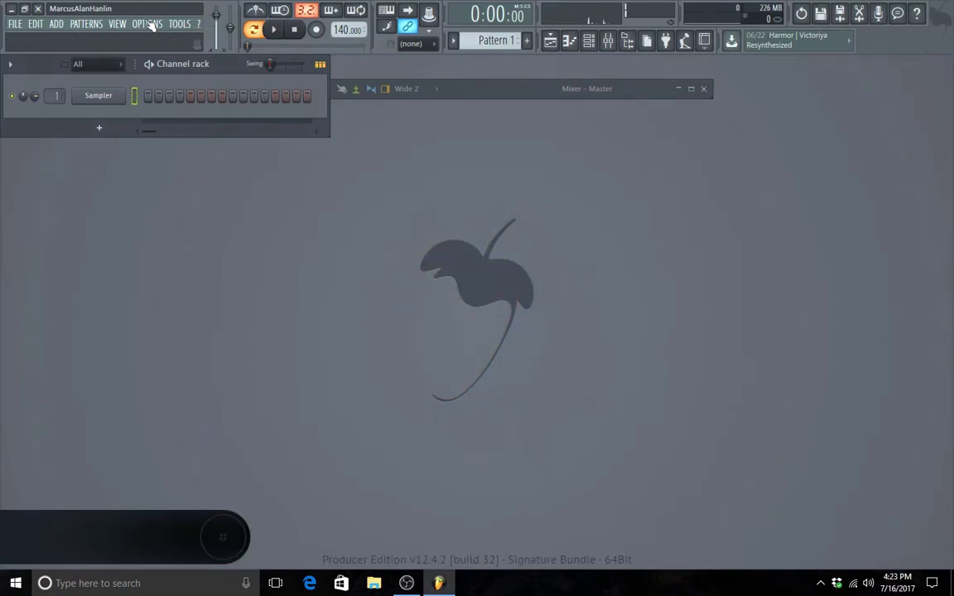
click(149, 24)
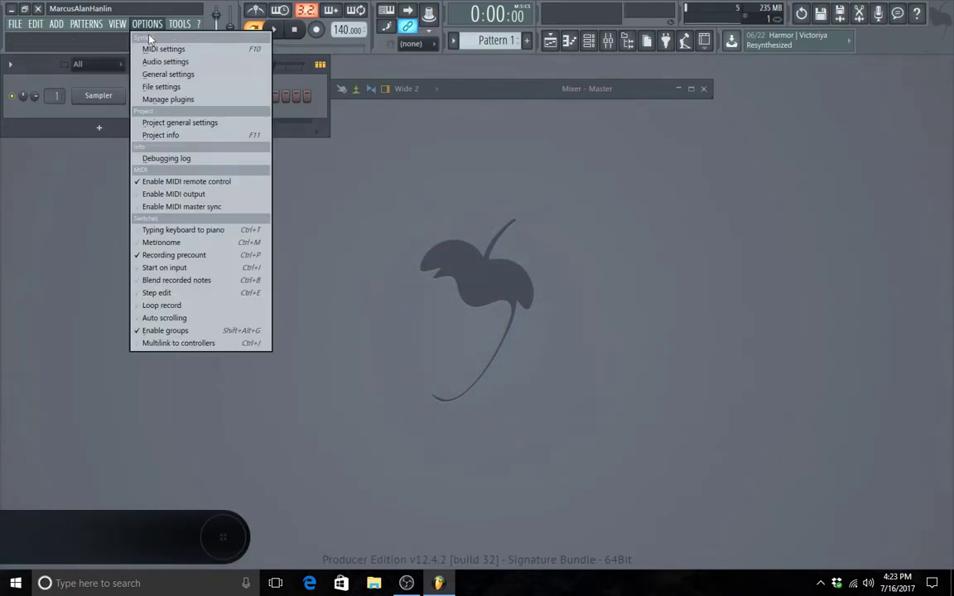
click(178, 100)
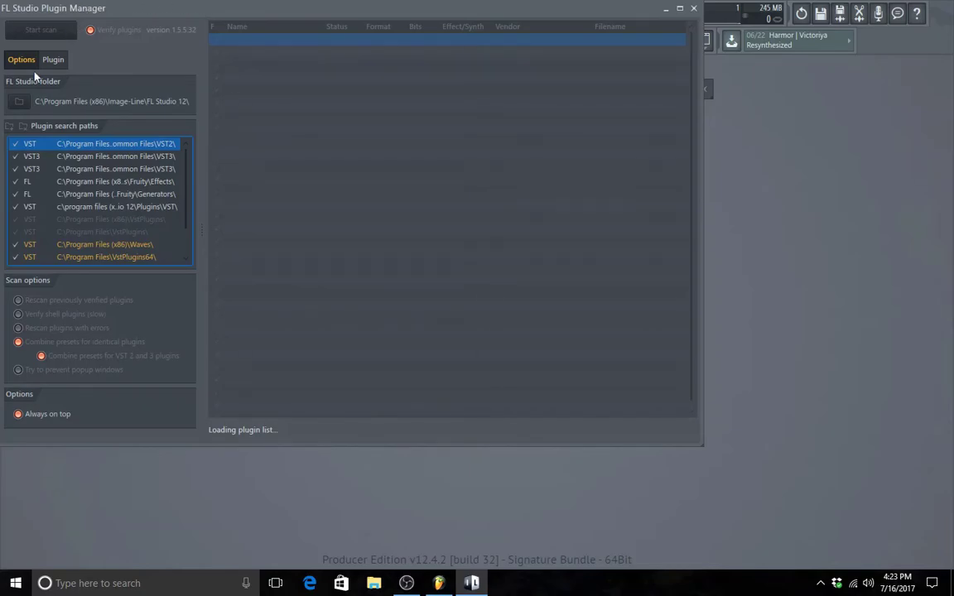
scroll(548, 239, down, 20)
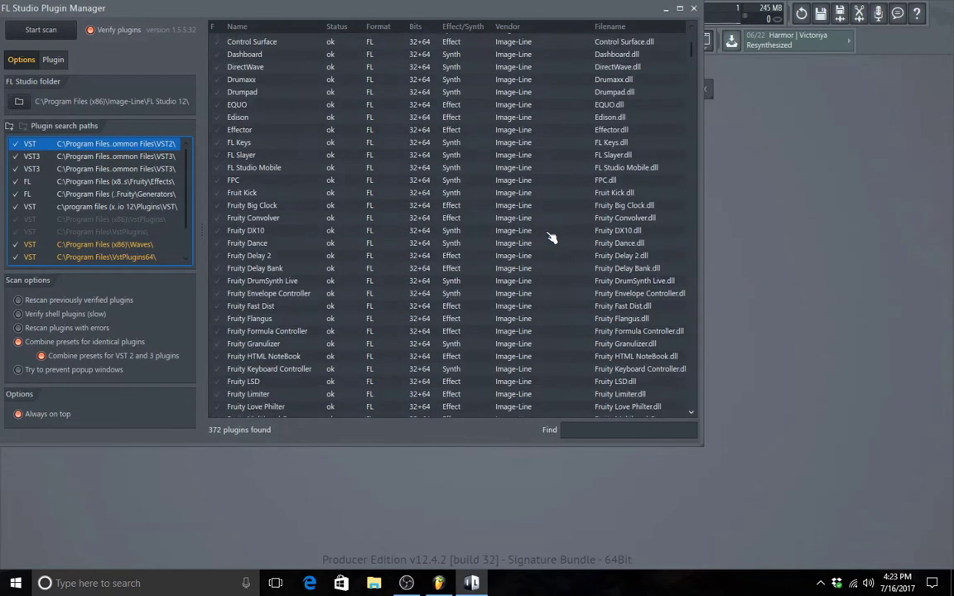
scroll(549, 240, down, 20)
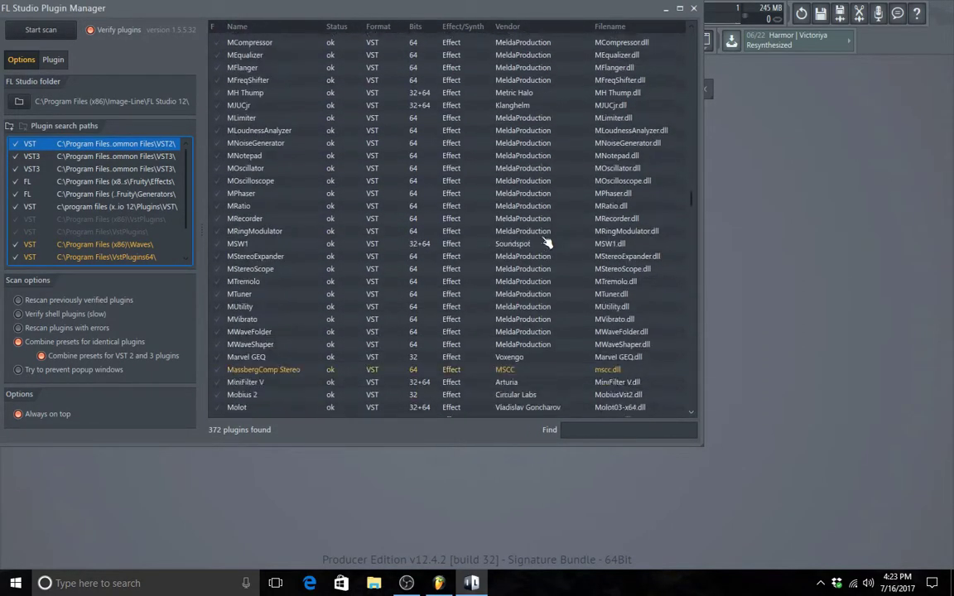
scroll(548, 242, up, 6)
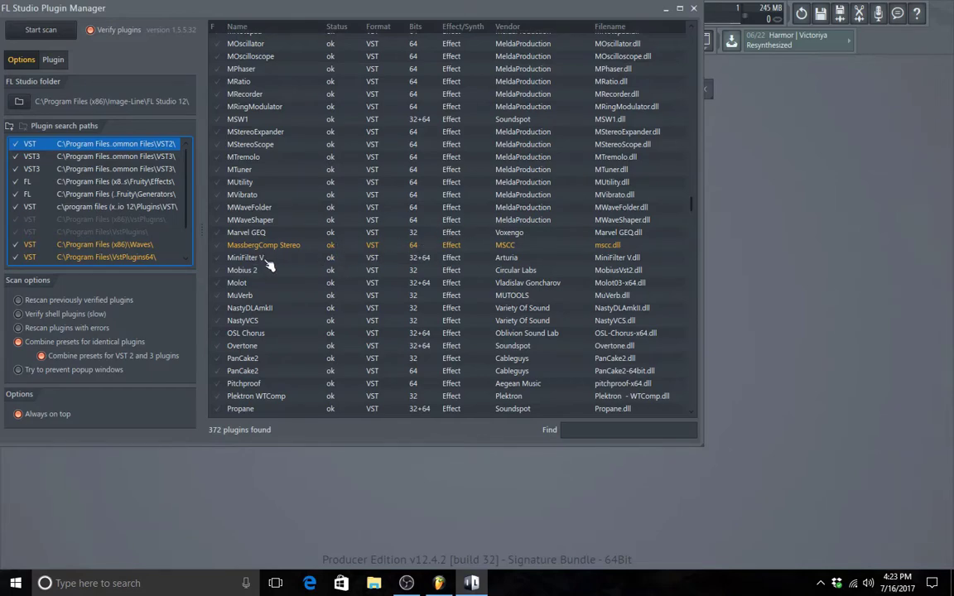
Close the Plugin Manager and Master mixer, and switch the browser to the Plugin database
click(693, 8)
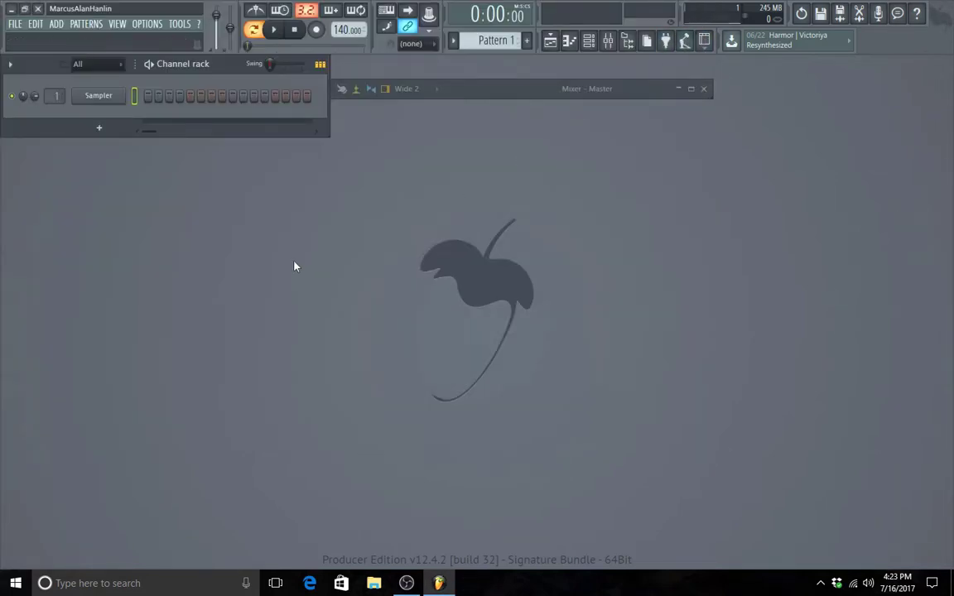
click(704, 89)
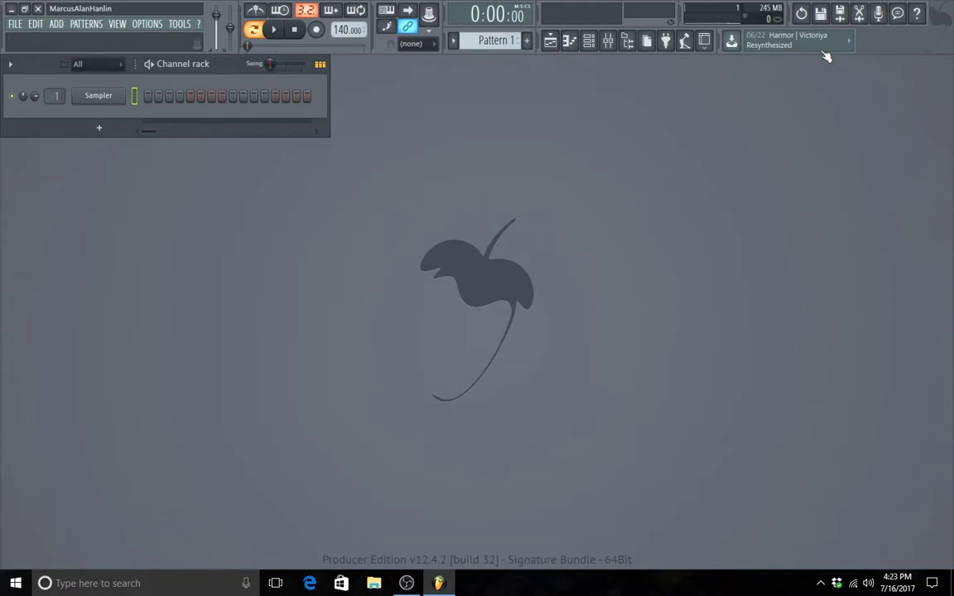
click(627, 43)
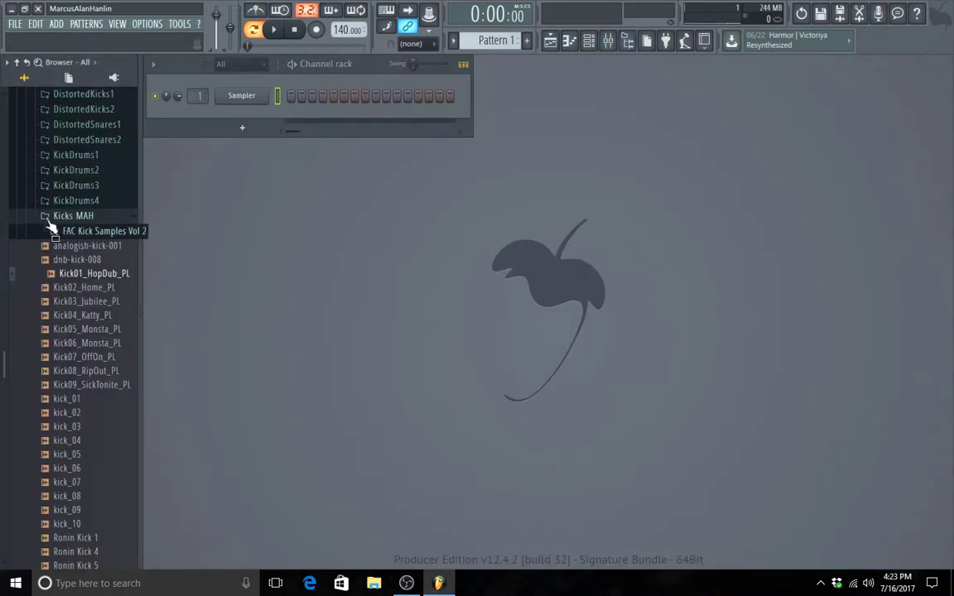
click(111, 78)
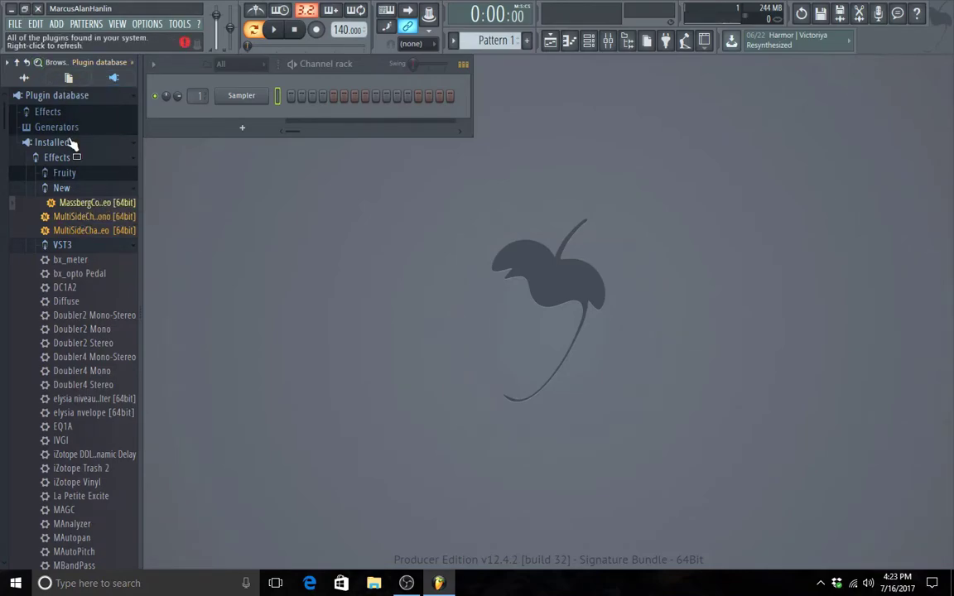
Refresh the New effects folder to list MassbergComp Stereo, then open the Mixer enlarged
click(76, 188)
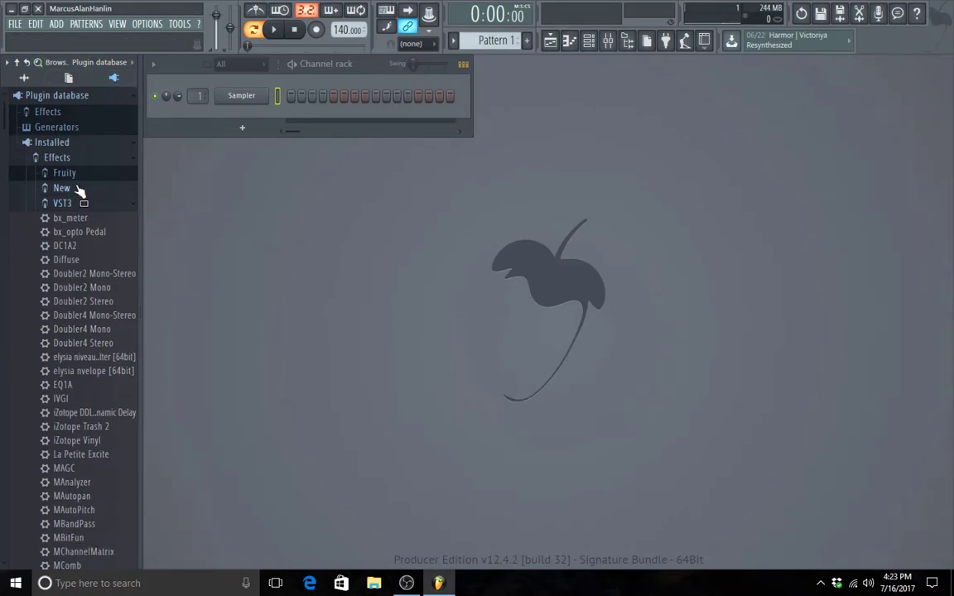
click(78, 187)
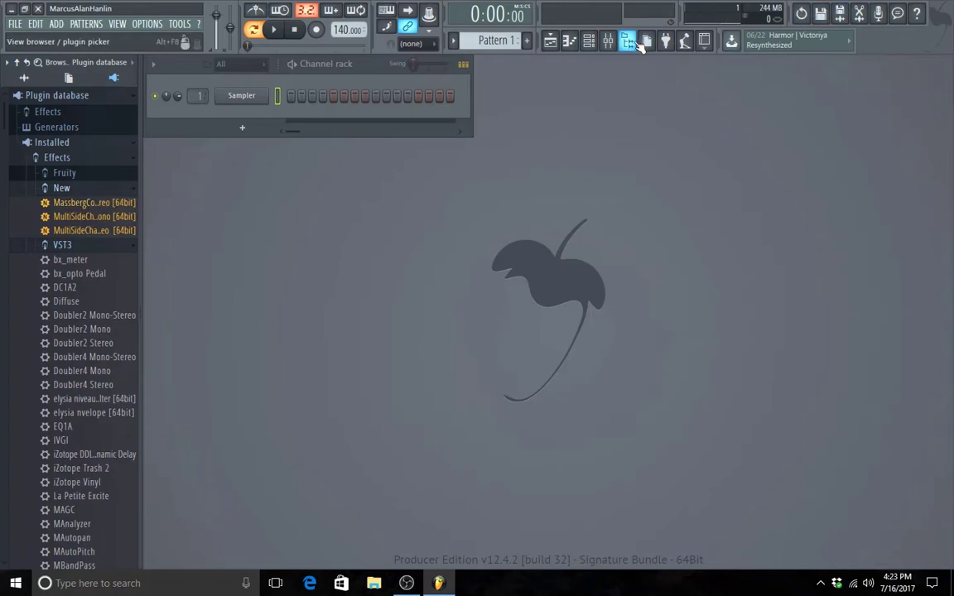
click(608, 41)
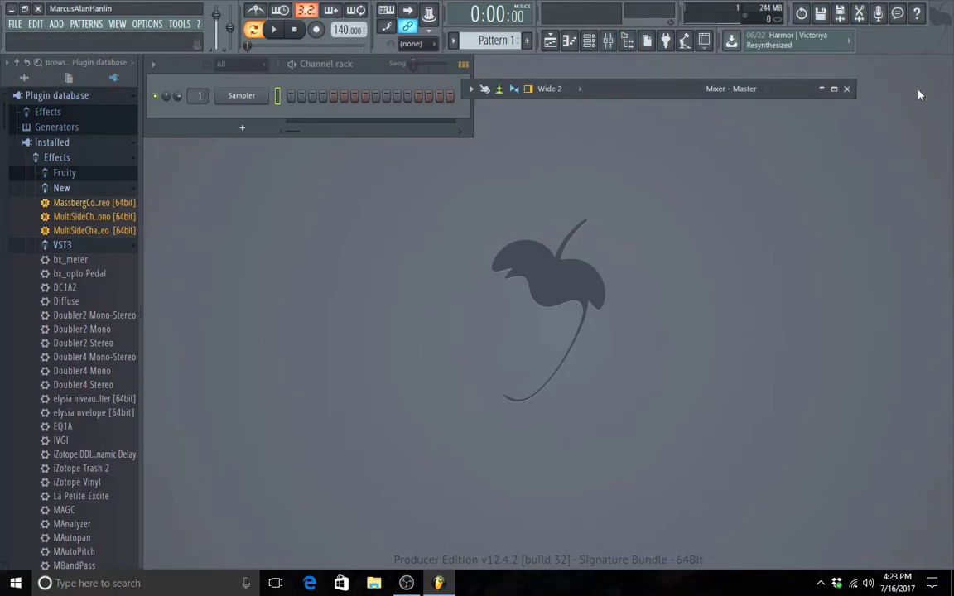
click(834, 89)
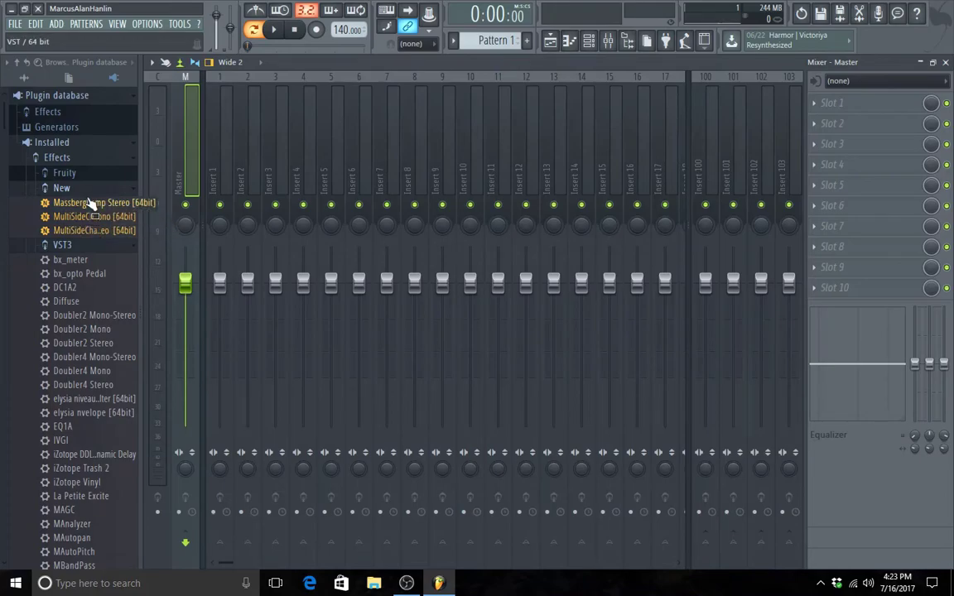
Drop MassbergComp Stereo onto the Master track's Slot 1 and position its compressor window over the mixer
drag(93, 203, 836, 106)
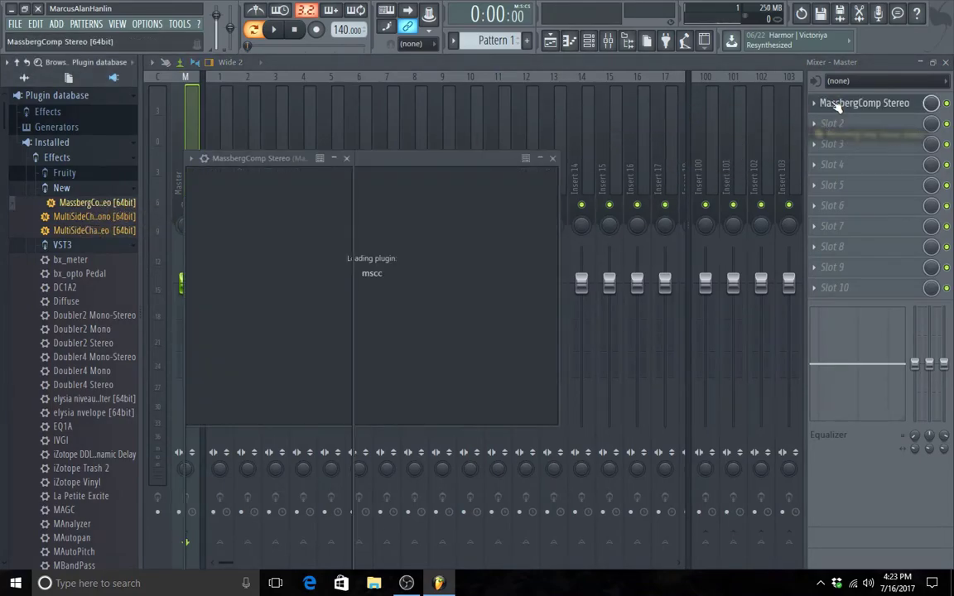
drag(268, 155, 435, 89)
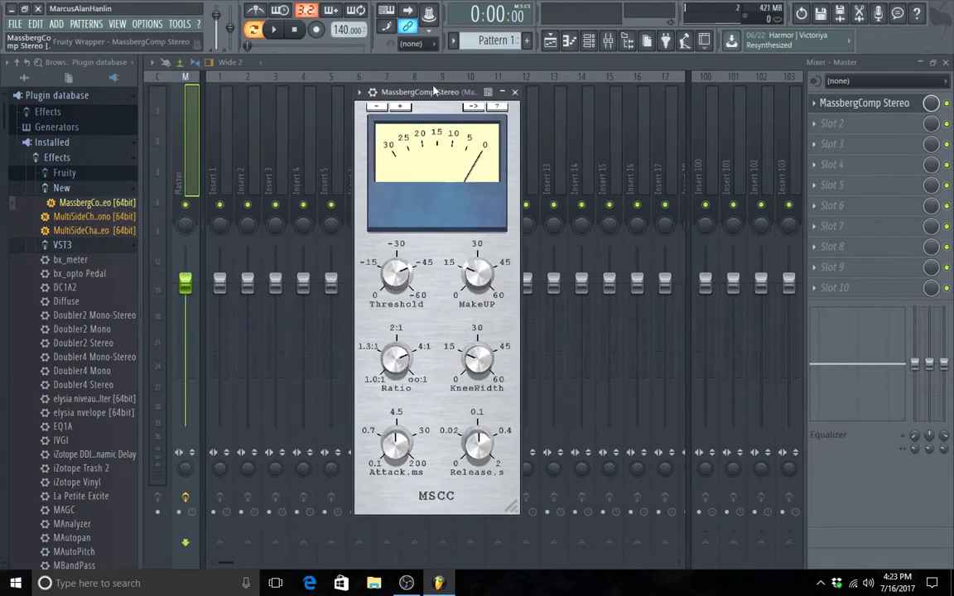